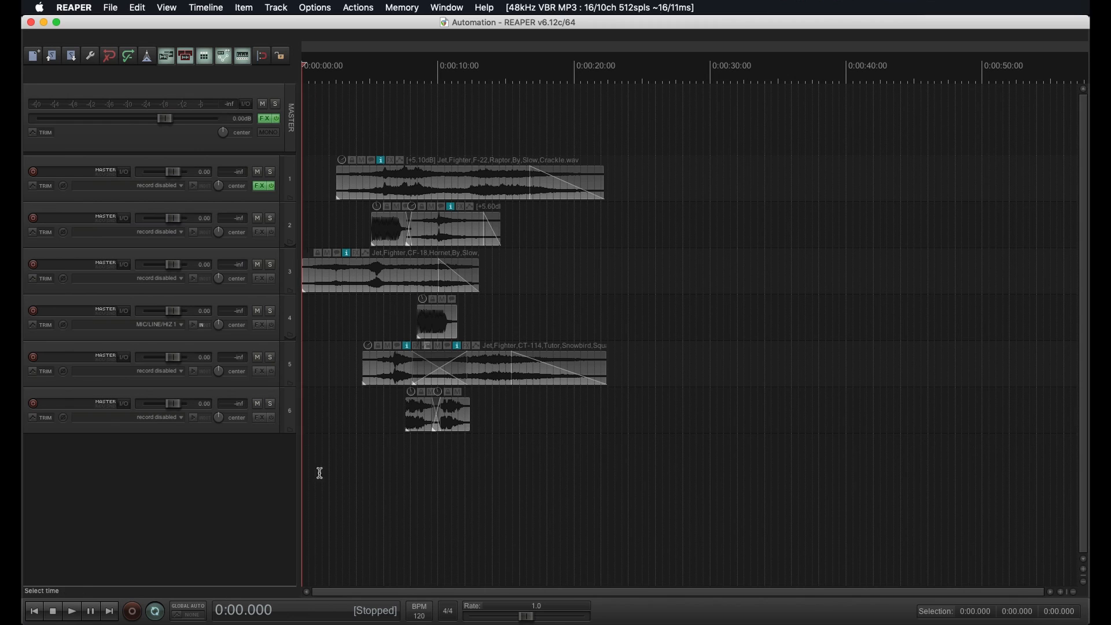
Set track 1's automation mode to Touch and record volume fader and pan knob moves during playback
{"action": "left_click", "coordinate": [47, 184]}
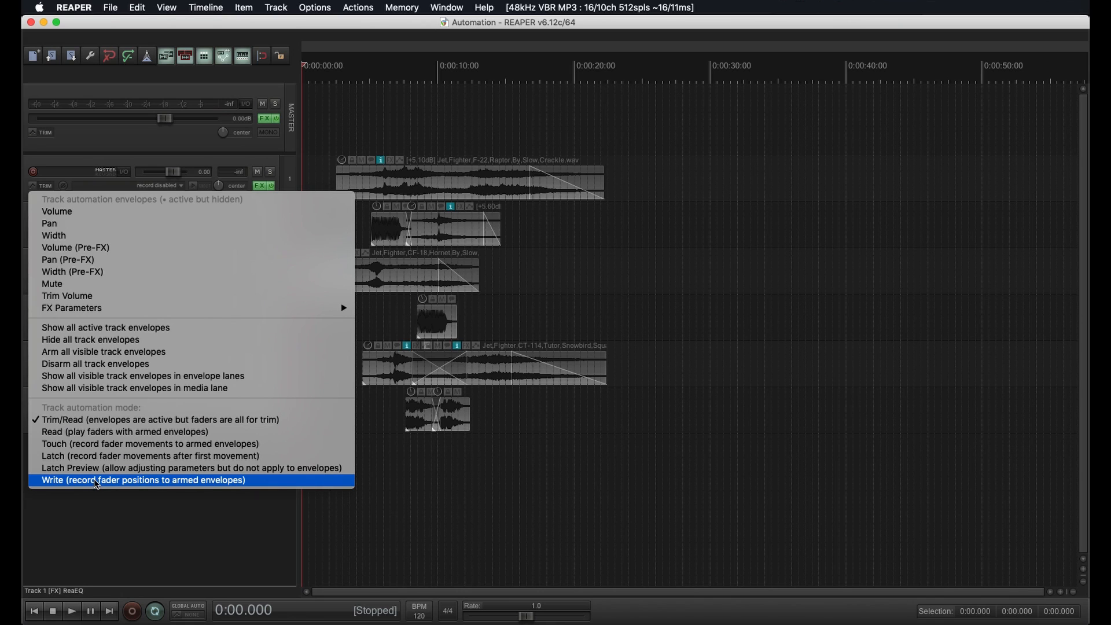
{"action": "left_click", "coordinate": [83, 449]}
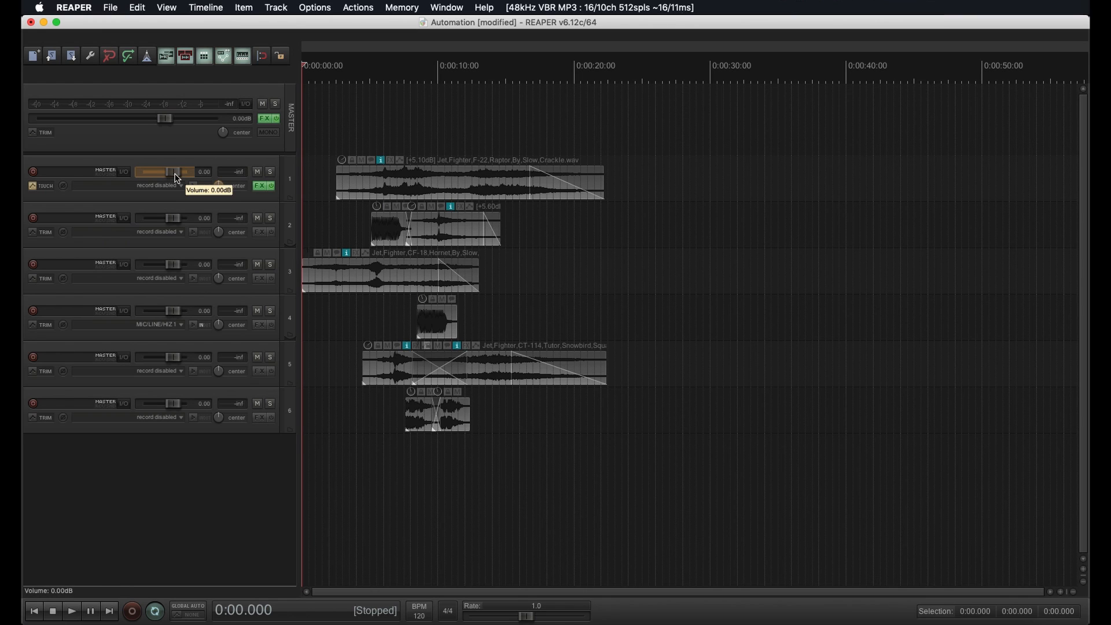
{"action": "key", "text": "space"}
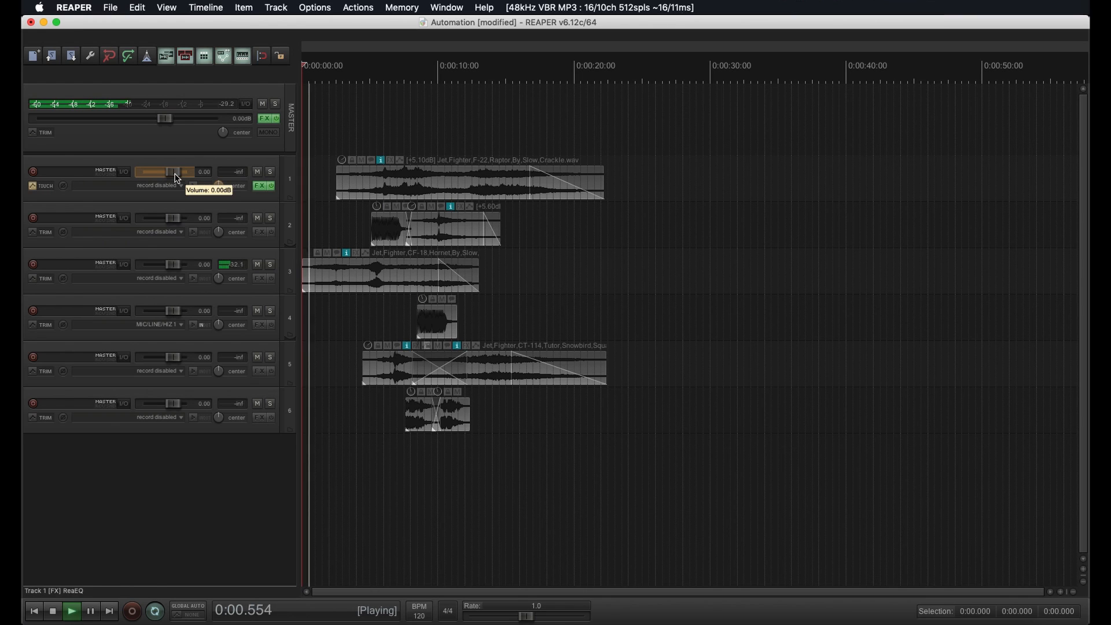
{"action": "mouse_move", "coordinate": [177, 178]}
{"action": "left_mouse_down"}
{"action": "mouse_move", "coordinate": [141, 177]}
{"action": "mouse_move", "coordinate": [218, 186]}
{"action": "mouse_move", "coordinate": [218, 200]}
{"action": "left_mouse_up"}
{"action": "left_click", "coordinate": [218, 185]}
{"action": "key", "text": "space"}
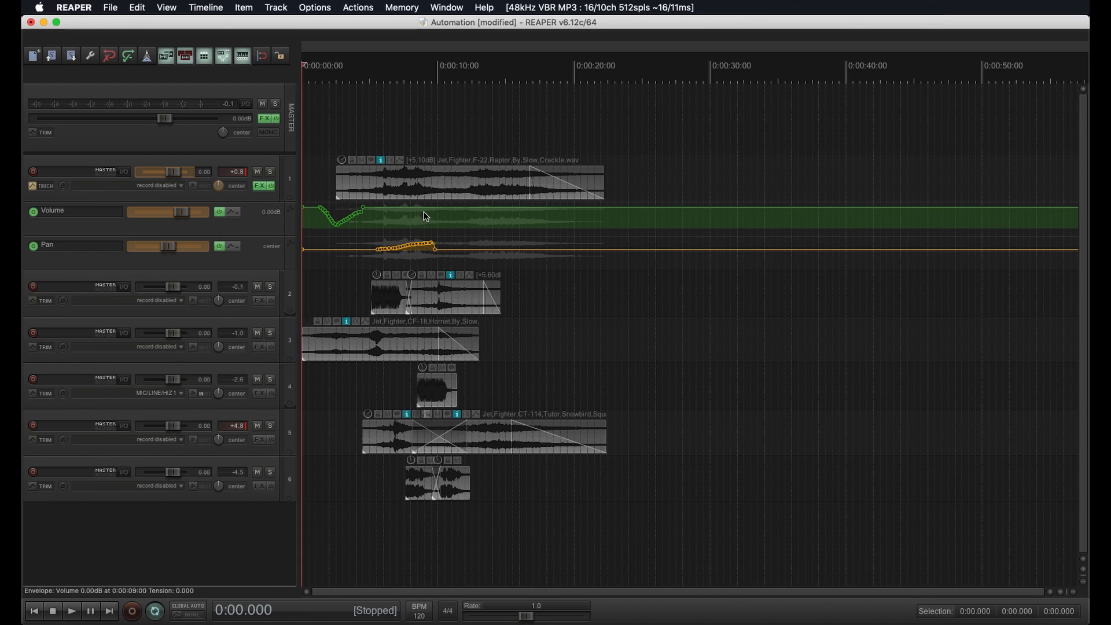
Record track 1 in Write mode during playback, lowering the volume to about -40.9 dB and panning to about 68% left
{"action": "left_click", "coordinate": [41, 186]}
{"action": "left_click", "coordinate": [107, 480]}
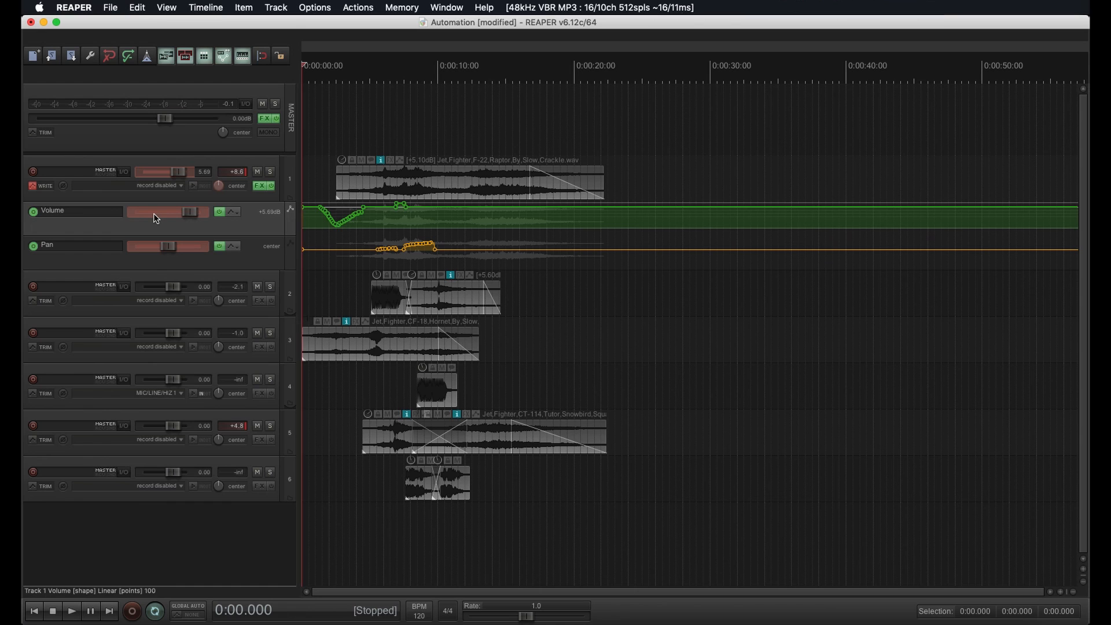
{"action": "key", "text": "space"}
{"action": "left_click", "coordinate": [184, 214]}
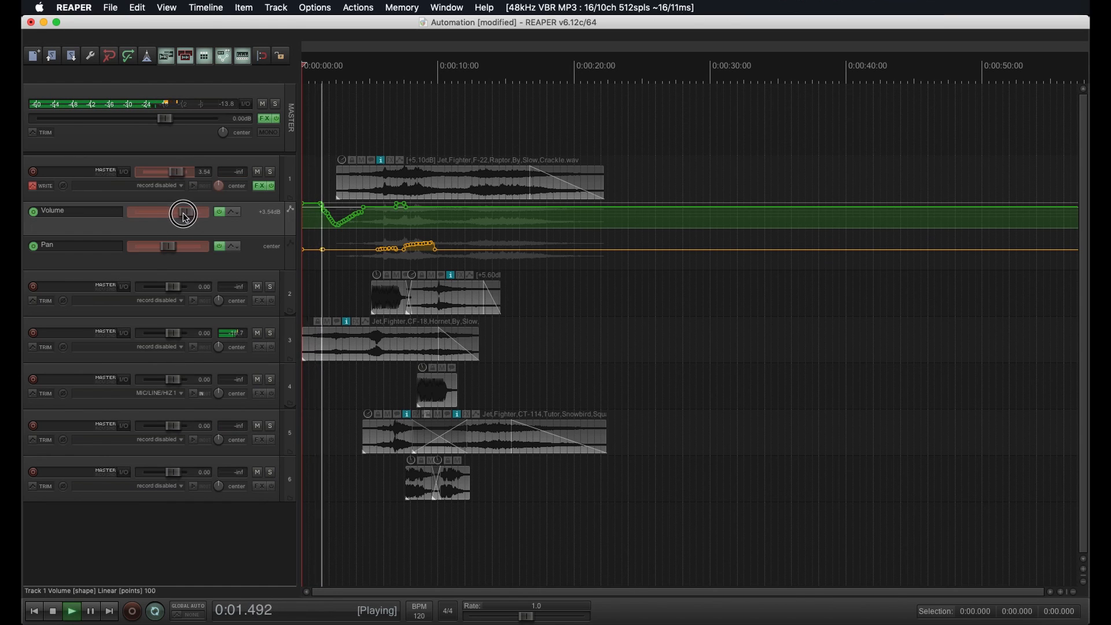
{"action": "left_click_drag", "start_coordinate": [184, 214], "coordinate": [145, 217]}
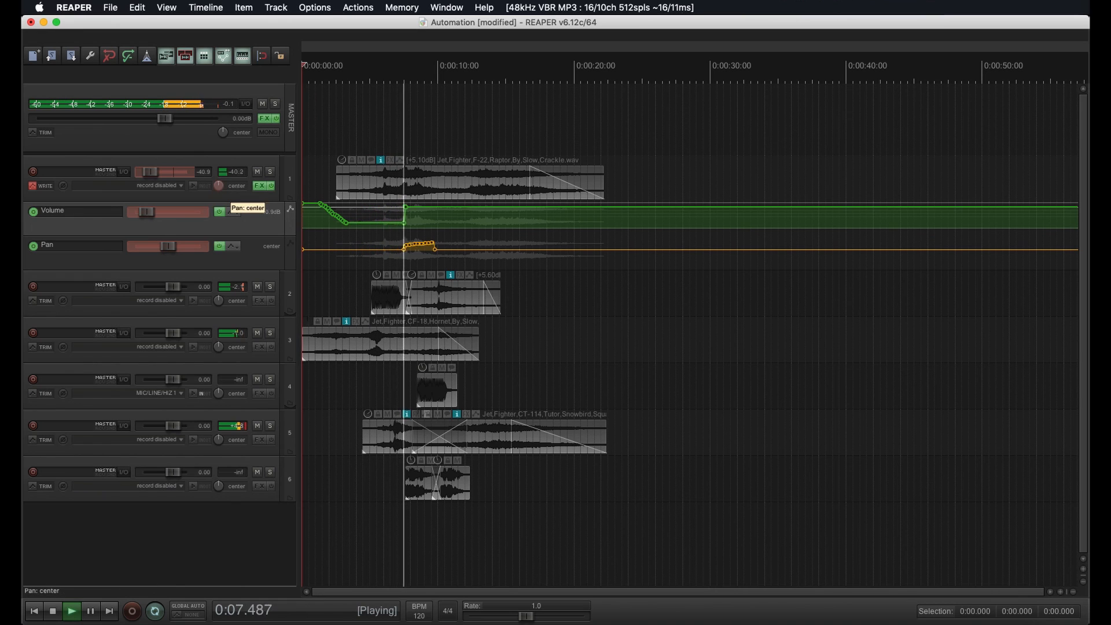
{"action": "left_click_drag", "start_coordinate": [218, 186], "coordinate": [218, 226]}
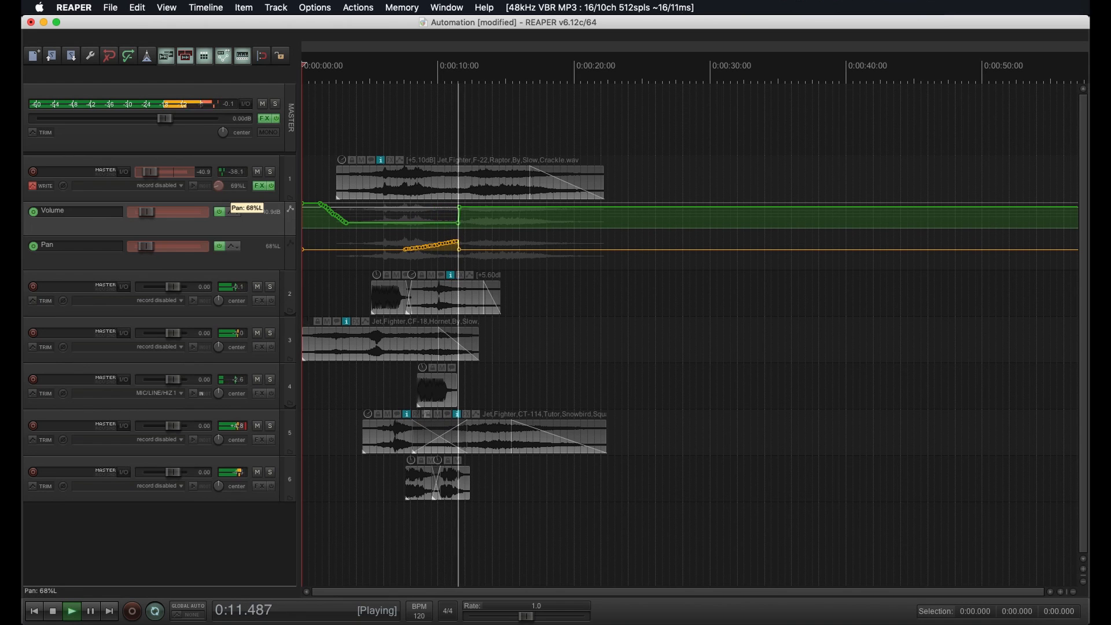
{"action": "key", "text": "space"}
Switch track 1 to Latch mode and record new volume and pan fader moves during playback
{"action": "left_click", "coordinate": [35, 187]}
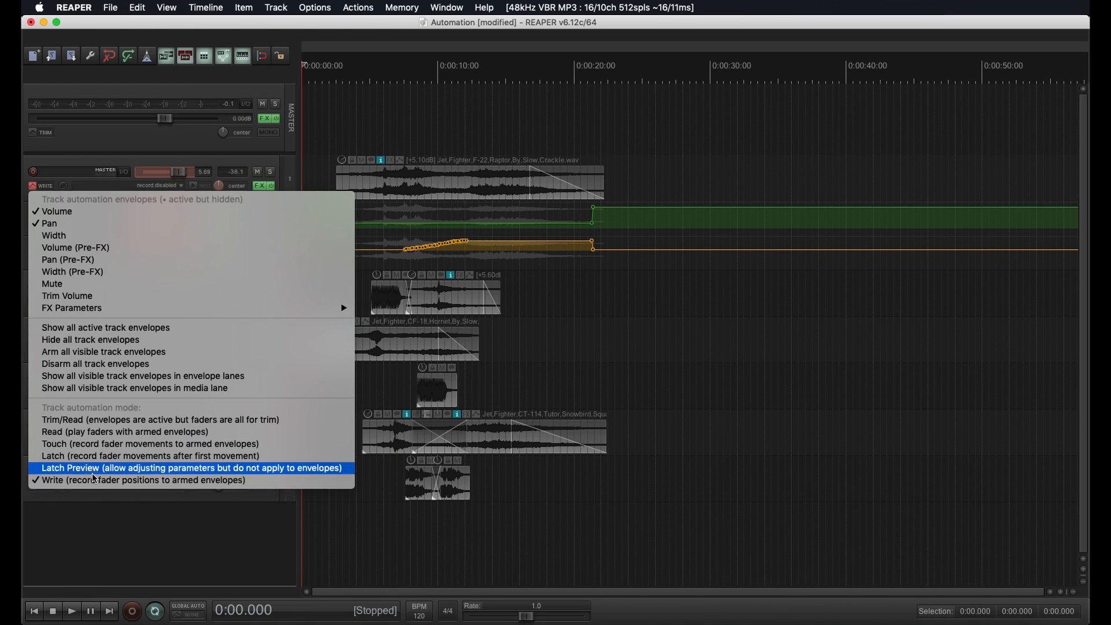
{"action": "left_click", "coordinate": [87, 456]}
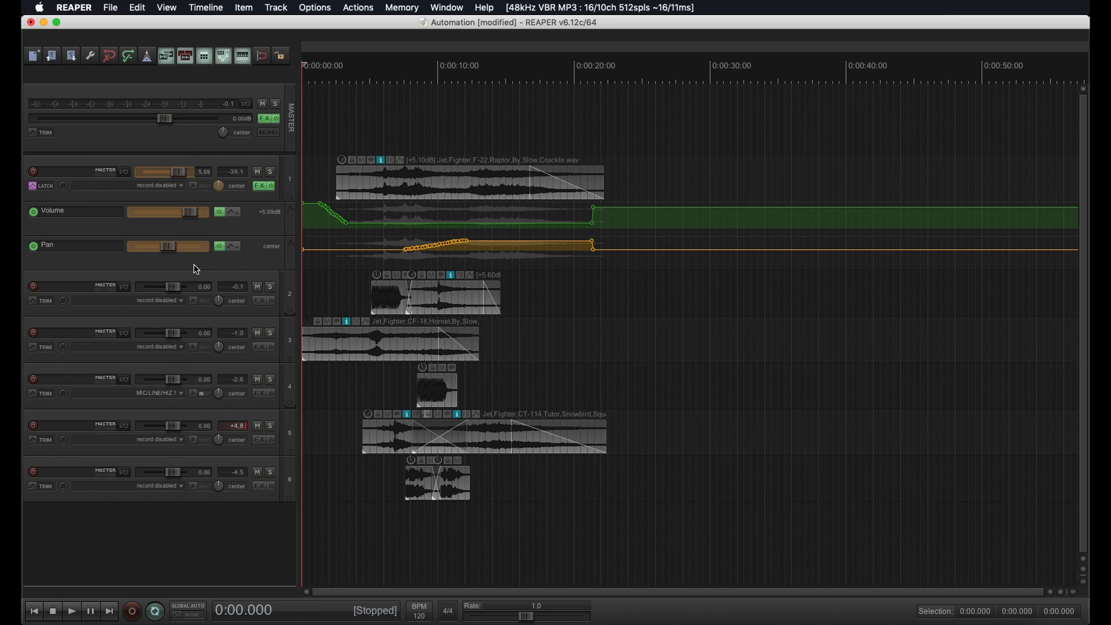
{"action": "key", "text": "space"}
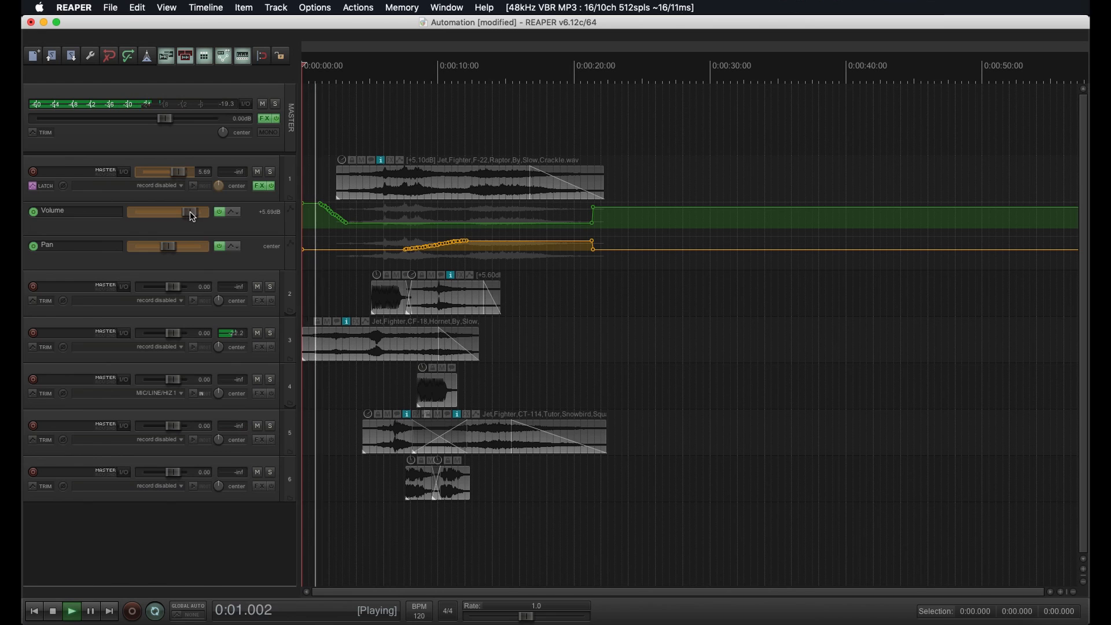
{"action": "mouse_move", "coordinate": [189, 211]}
{"action": "left_mouse_down"}
{"action": "mouse_move", "coordinate": [177, 212]}
{"action": "mouse_move", "coordinate": [193, 213]}
{"action": "left_mouse_up"}
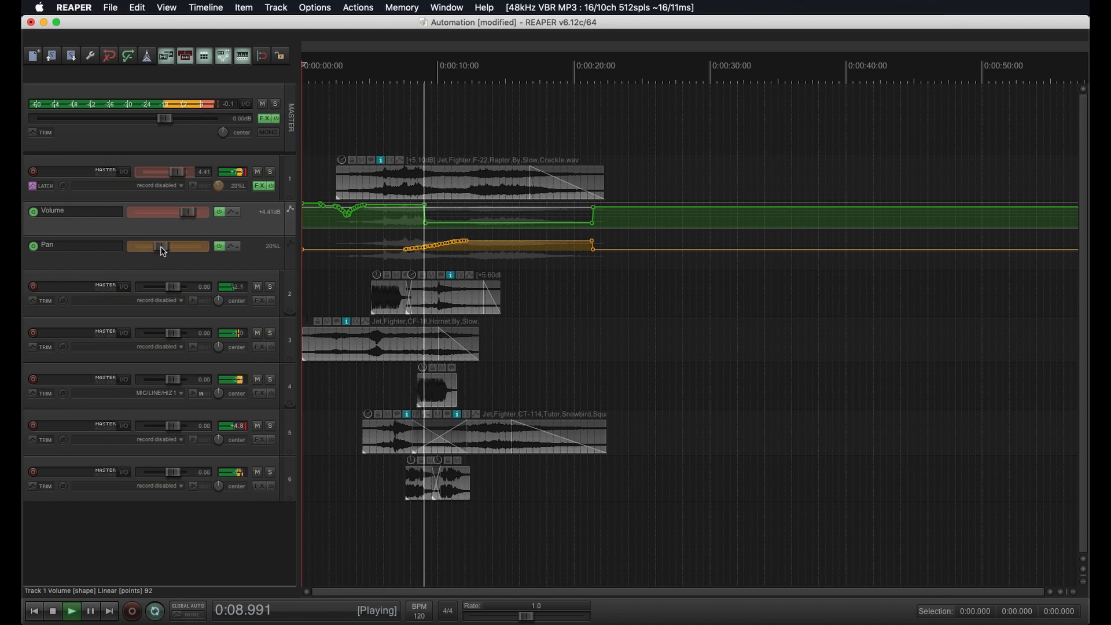
{"action": "mouse_move", "coordinate": [166, 247]}
{"action": "left_mouse_down"}
{"action": "mouse_move", "coordinate": [210, 249]}
{"action": "mouse_move", "coordinate": [145, 249]}
{"action": "mouse_move", "coordinate": [175, 251]}
{"action": "mouse_move", "coordinate": [174, 213]}
{"action": "mouse_move", "coordinate": [159, 215]}
{"action": "left_mouse_up"}
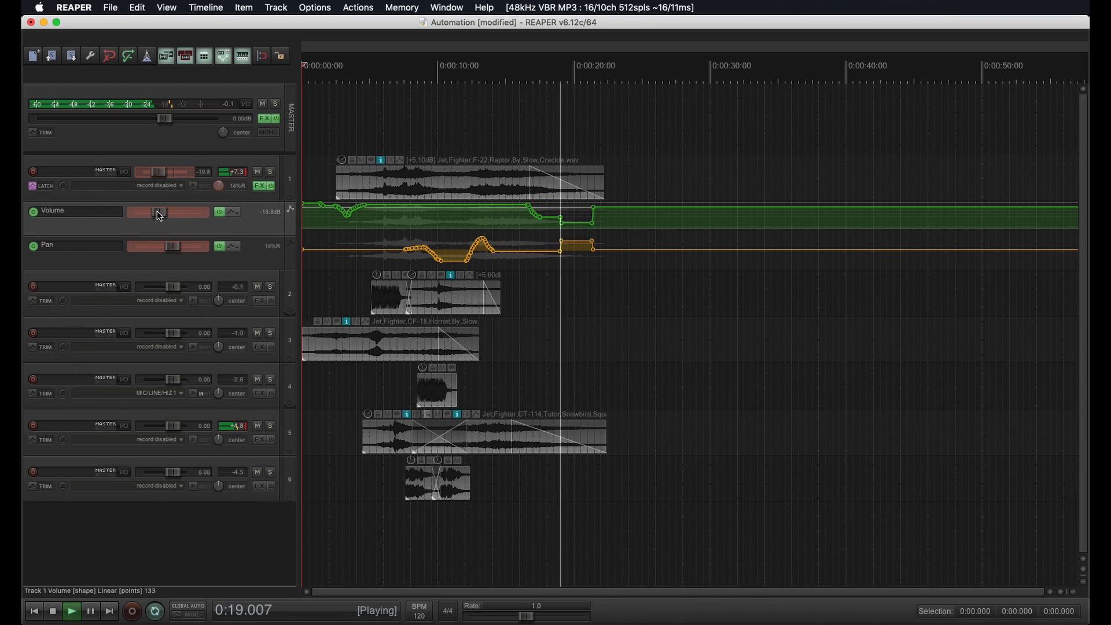
{"action": "key", "text": "space"}
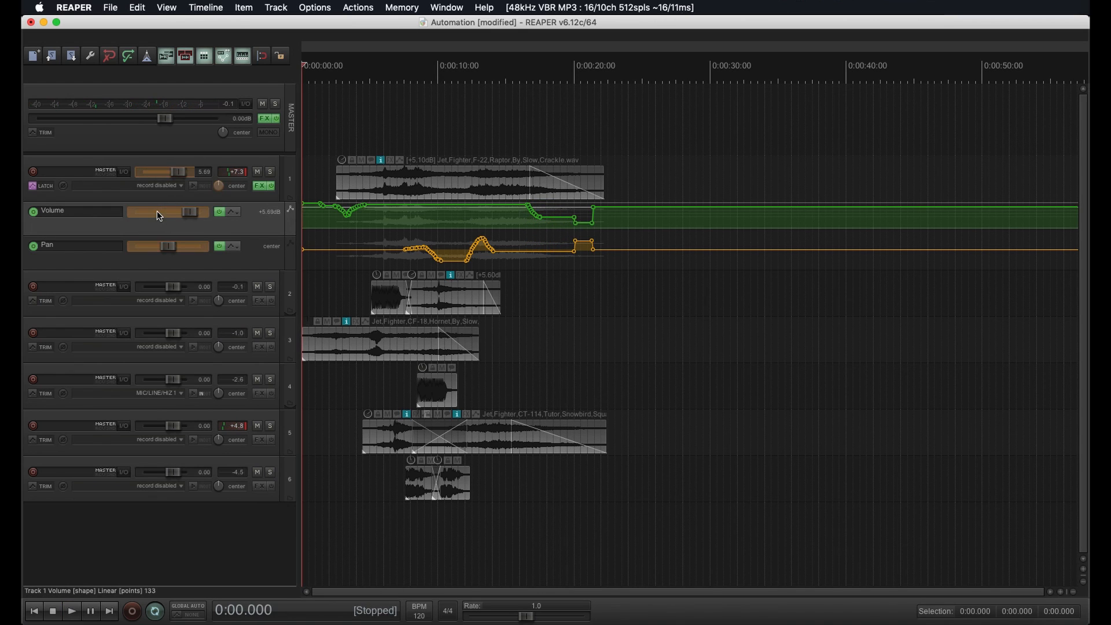
Set track 1 to Trim/Read, lower the whole volume envelope to about -5.81 dB and offset the pan envelope to about 4% left
{"action": "left_click", "coordinate": [45, 186]}
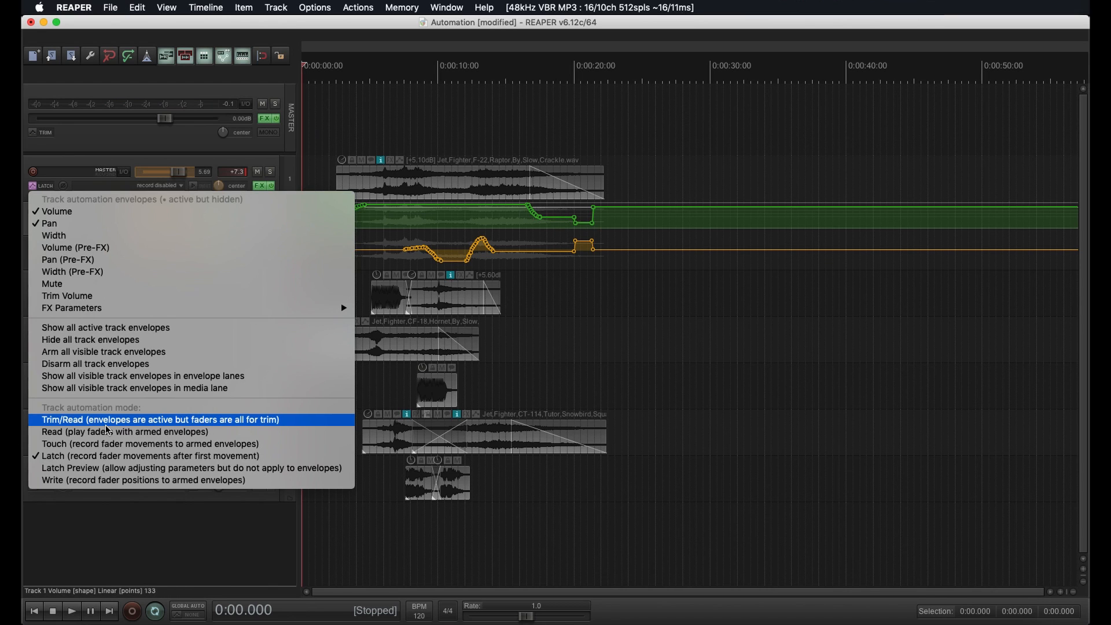
{"action": "left_click", "coordinate": [107, 424]}
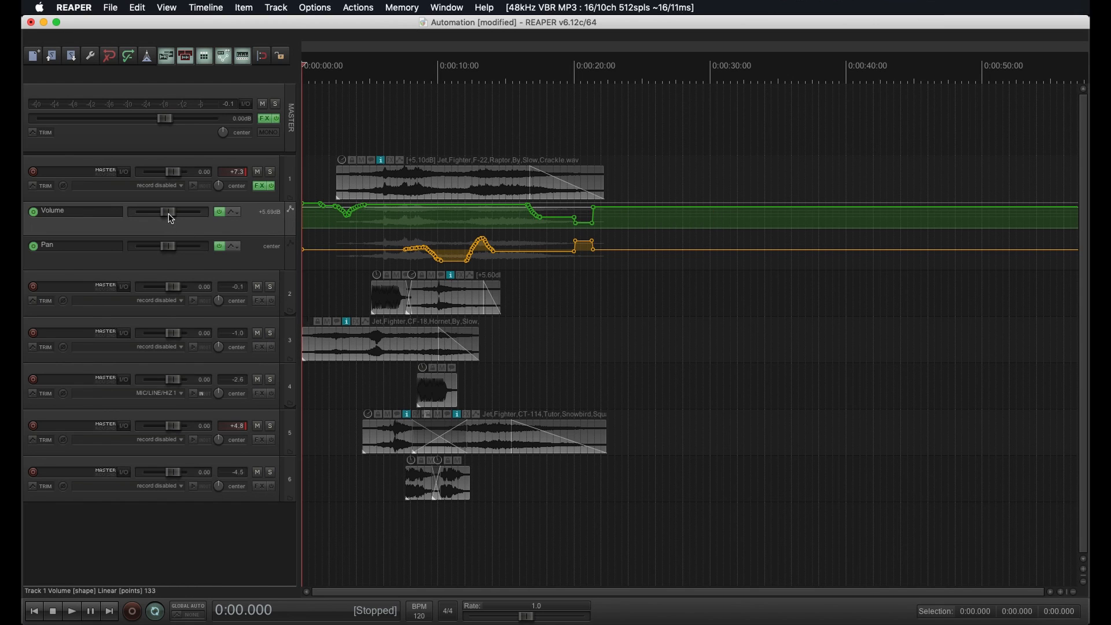
{"action": "left_click_drag", "start_coordinate": [166, 212], "coordinate": [154, 213]}
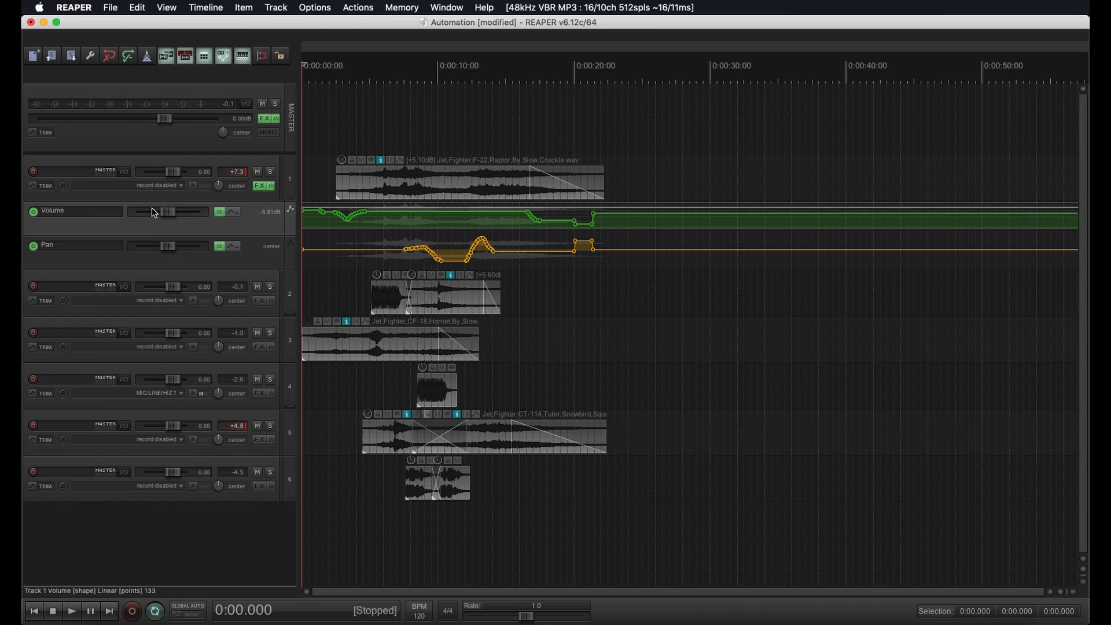
{"action": "mouse_move", "coordinate": [169, 252]}
{"action": "left_mouse_down"}
{"action": "mouse_move", "coordinate": [159, 249]}
{"action": "mouse_move", "coordinate": [170, 247]}
{"action": "left_mouse_up"}
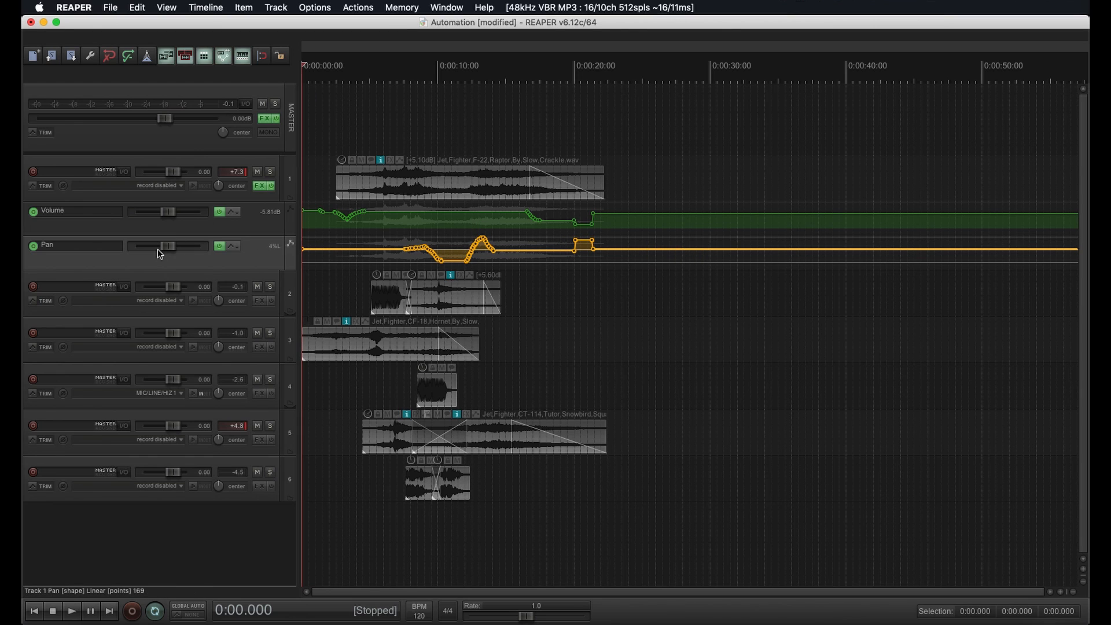
Set track 1 to Read mode and play back the automation while trying to move the volume fader
{"action": "left_click", "coordinate": [32, 185]}
{"action": "left_click", "coordinate": [90, 432]}
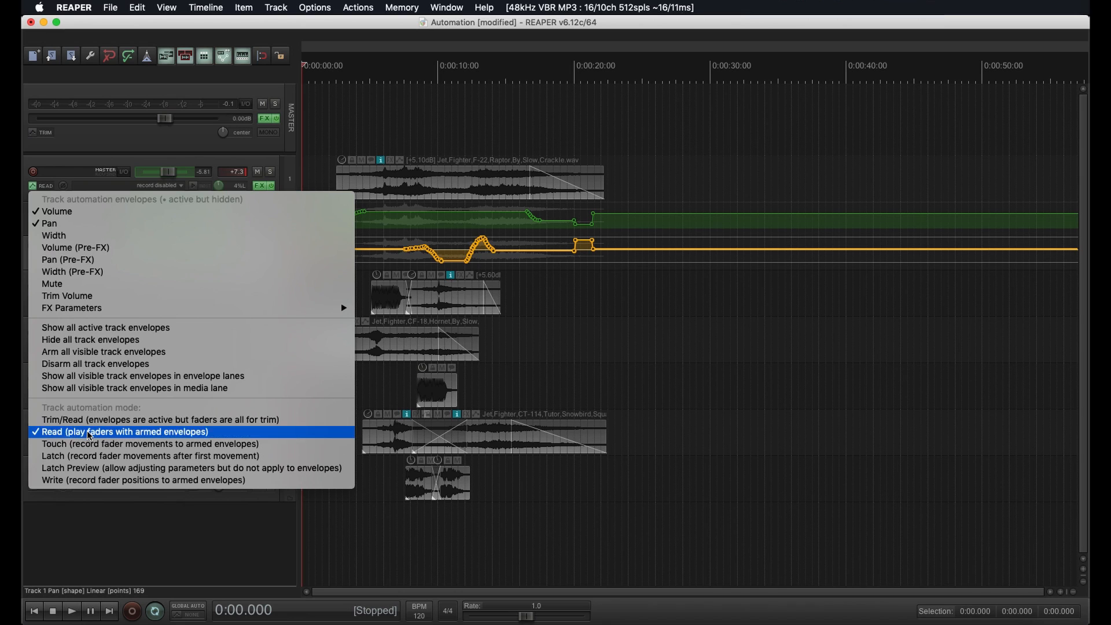
{"action": "left_click", "coordinate": [90, 434]}
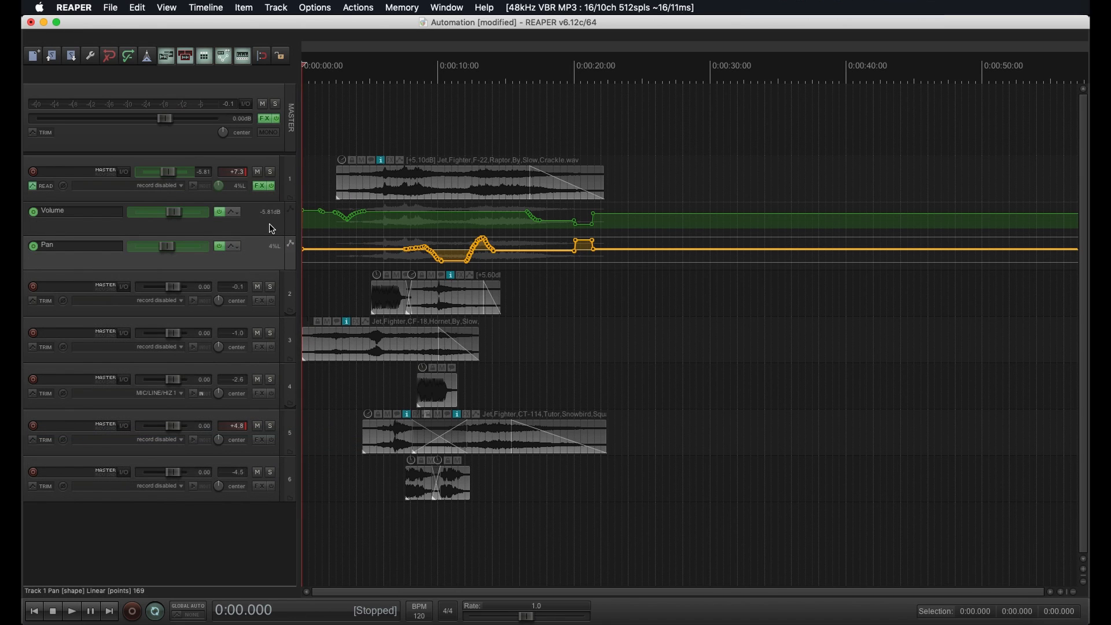
{"action": "key", "text": "space"}
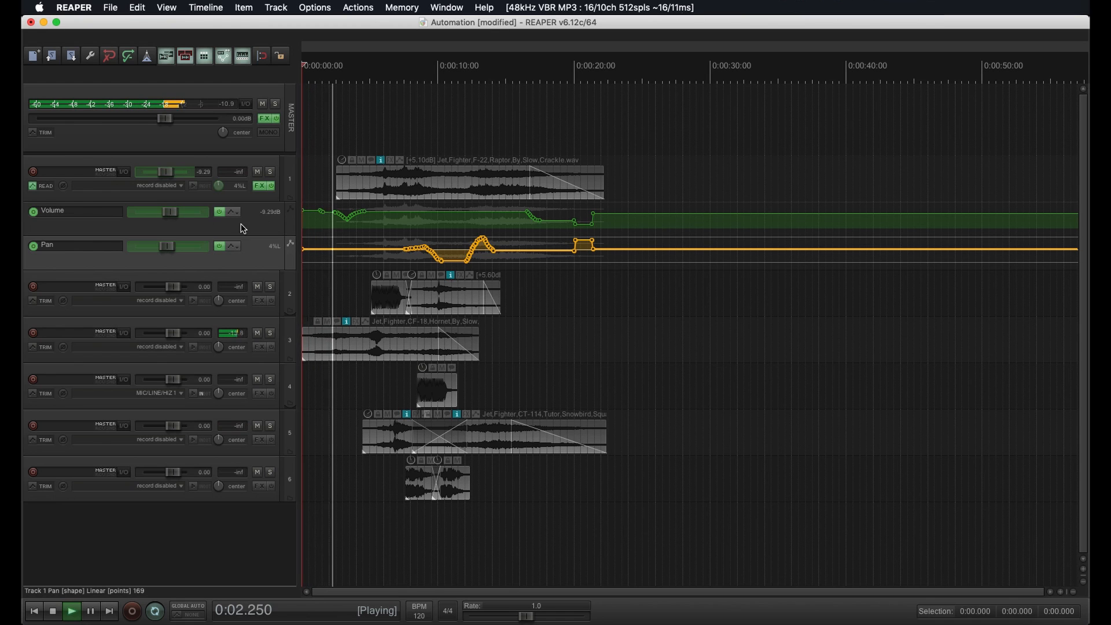
{"action": "mouse_move", "coordinate": [159, 212]}
{"action": "left_mouse_down"}
{"action": "mouse_move", "coordinate": [193, 211]}
{"action": "mouse_move", "coordinate": [158, 218]}
{"action": "mouse_move", "coordinate": [37, 192]}
{"action": "mouse_move", "coordinate": [298, 191]}
{"action": "mouse_move", "coordinate": [139, 210]}
{"action": "left_mouse_up"}
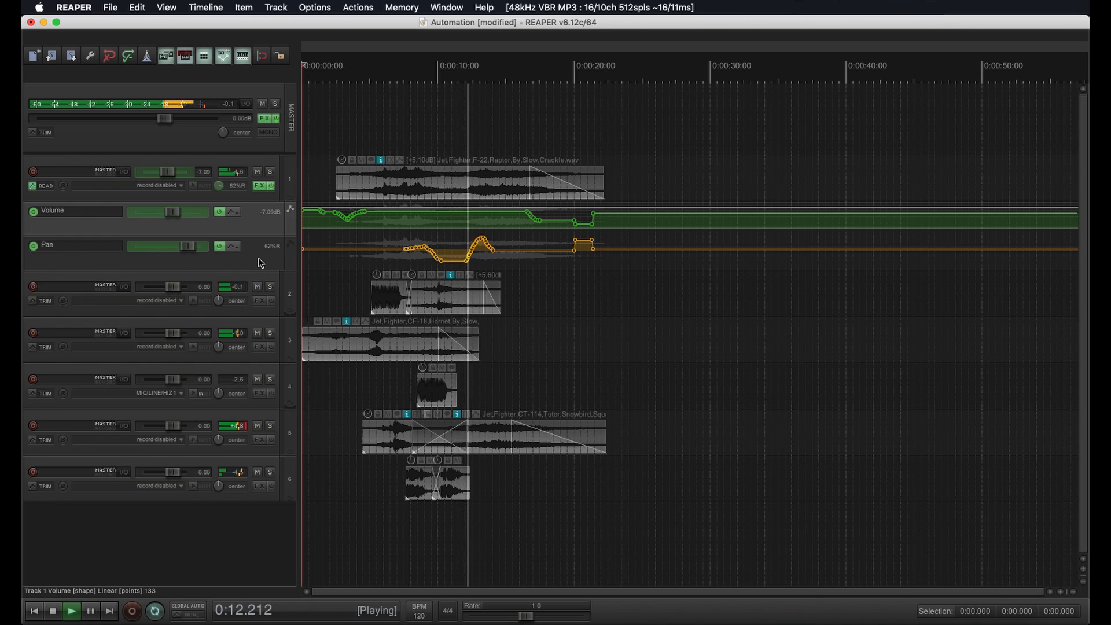
{"action": "key", "text": "space"}
Set track 1 to Latch Preview and audition volume fader changes during playback, raising the fader to about 7.74 dB
{"action": "left_click", "coordinate": [43, 186]}
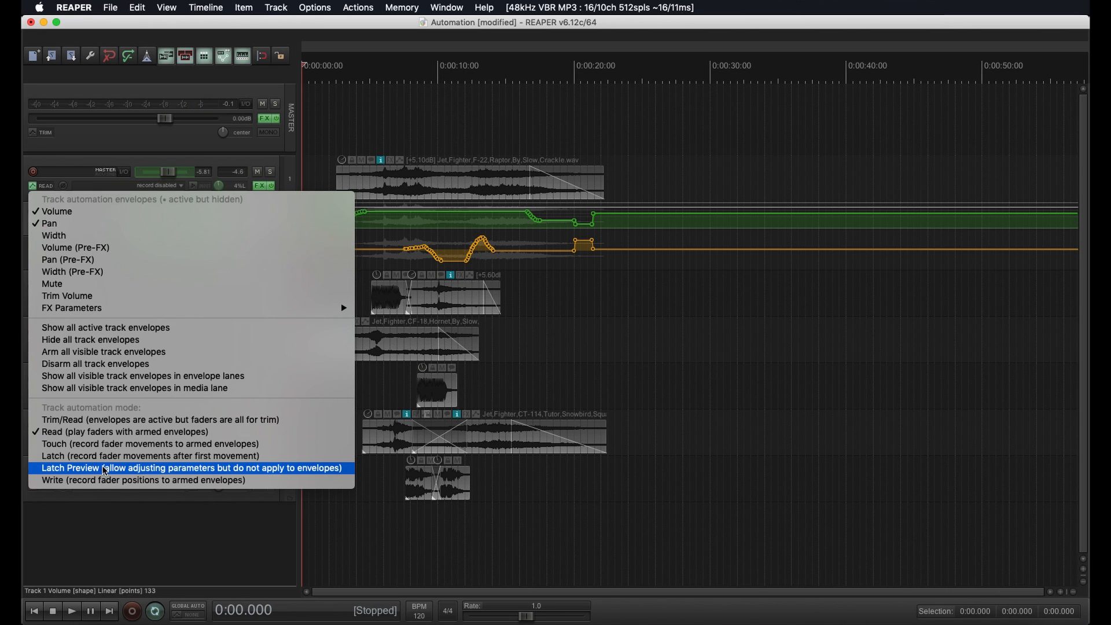
{"action": "left_click", "coordinate": [105, 469]}
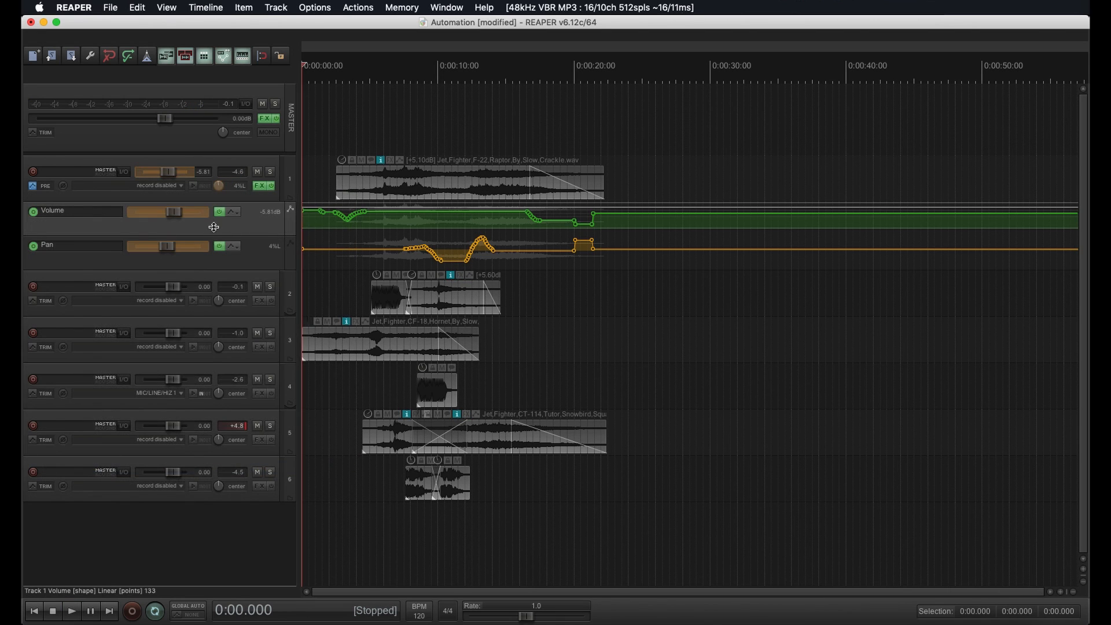
{"action": "key", "text": "space"}
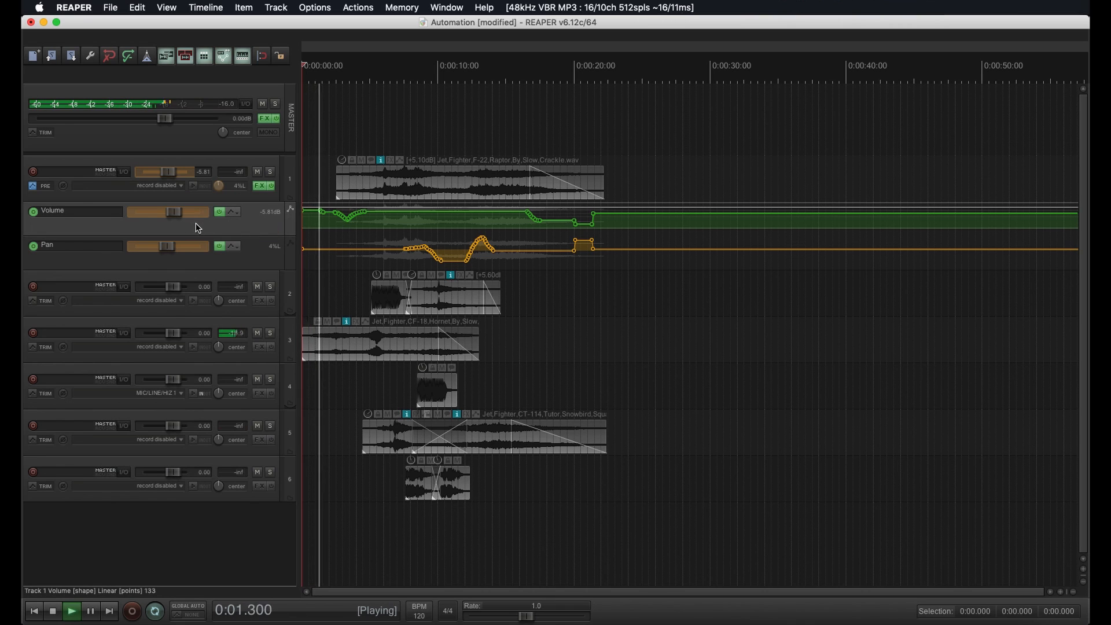
{"action": "left_click_drag", "start_coordinate": [173, 211], "coordinate": [197, 212]}
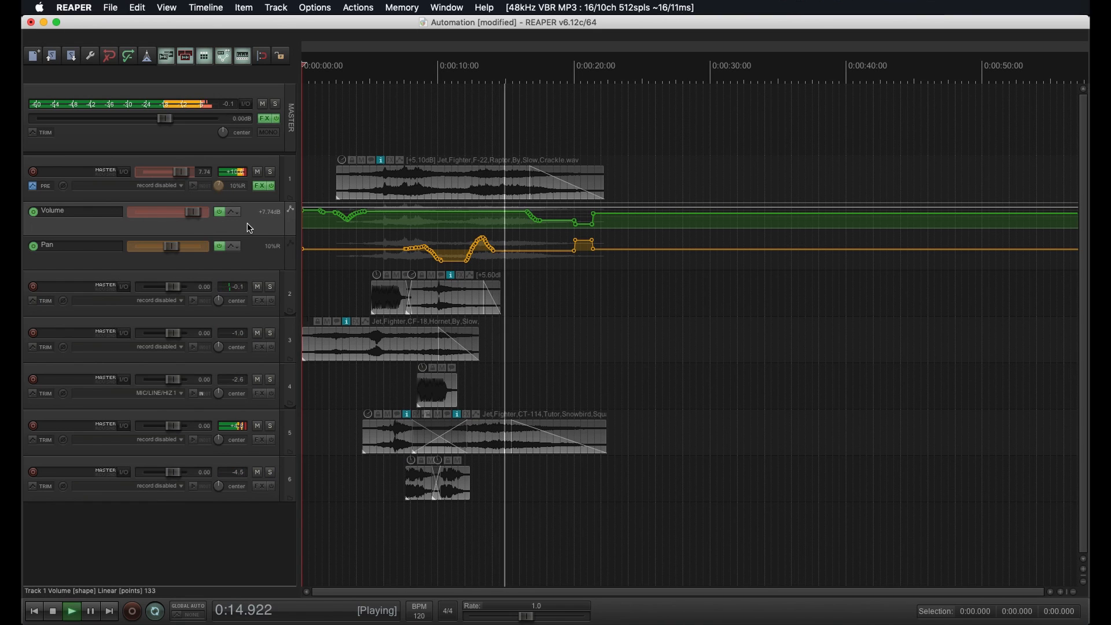
{"action": "key", "text": "space"}
{"action": "key", "text": "space"}
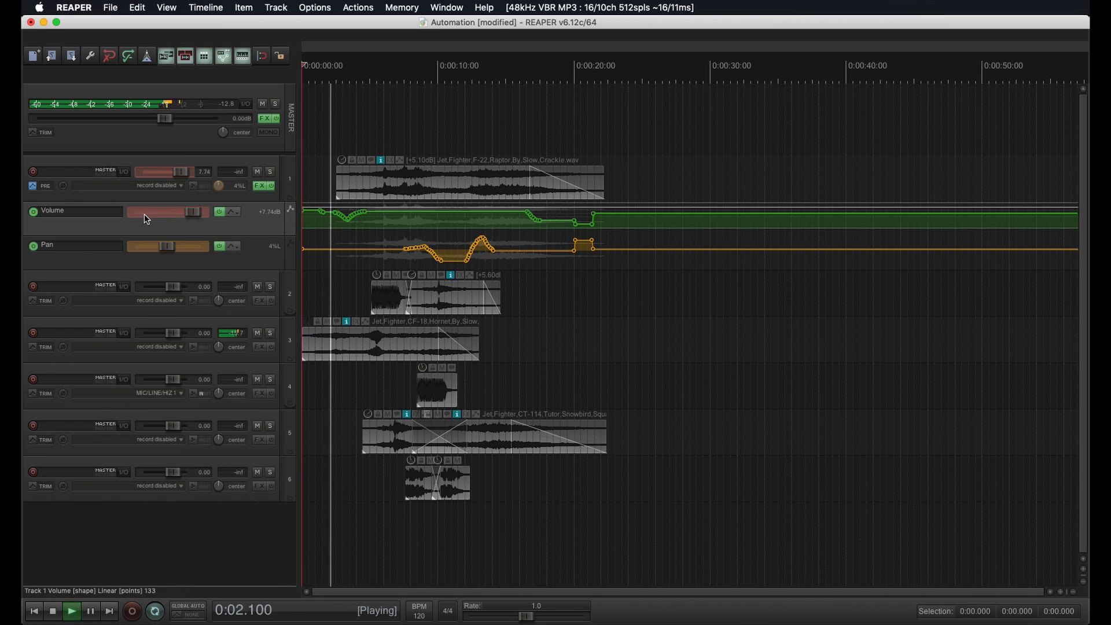
{"action": "mouse_move", "coordinate": [186, 212]}
{"action": "left_mouse_down"}
{"action": "mouse_move", "coordinate": [155, 213]}
{"action": "mouse_move", "coordinate": [190, 211]}
{"action": "left_mouse_up"}
Return track 1 to Trim/Read mode during playback, listen on and stop playback
{"action": "left_click", "coordinate": [43, 190]}
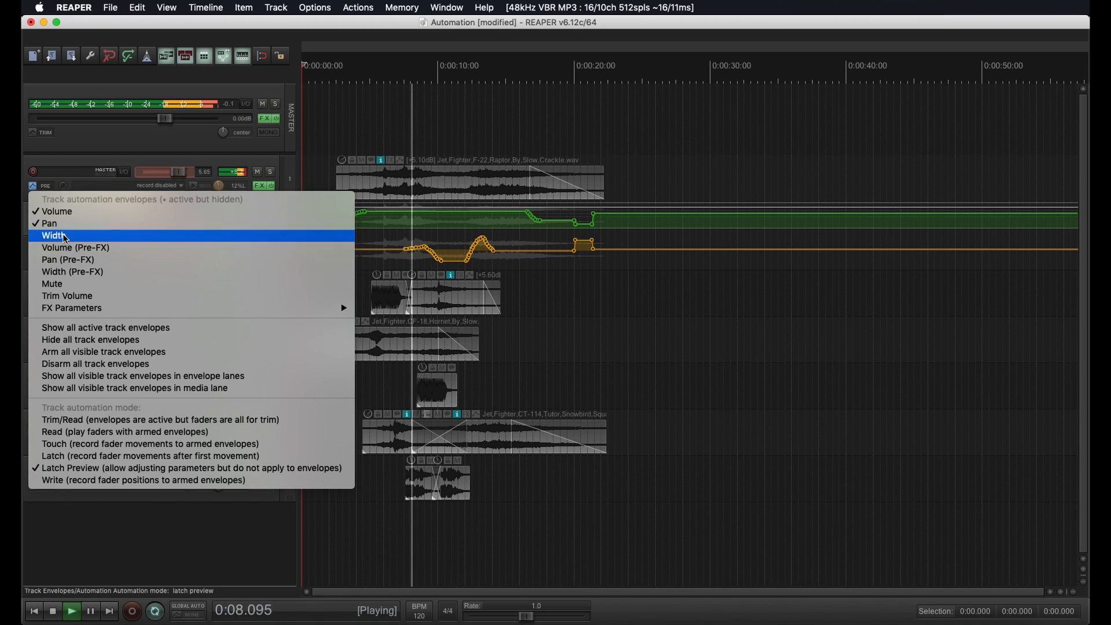
{"action": "left_click", "coordinate": [84, 421]}
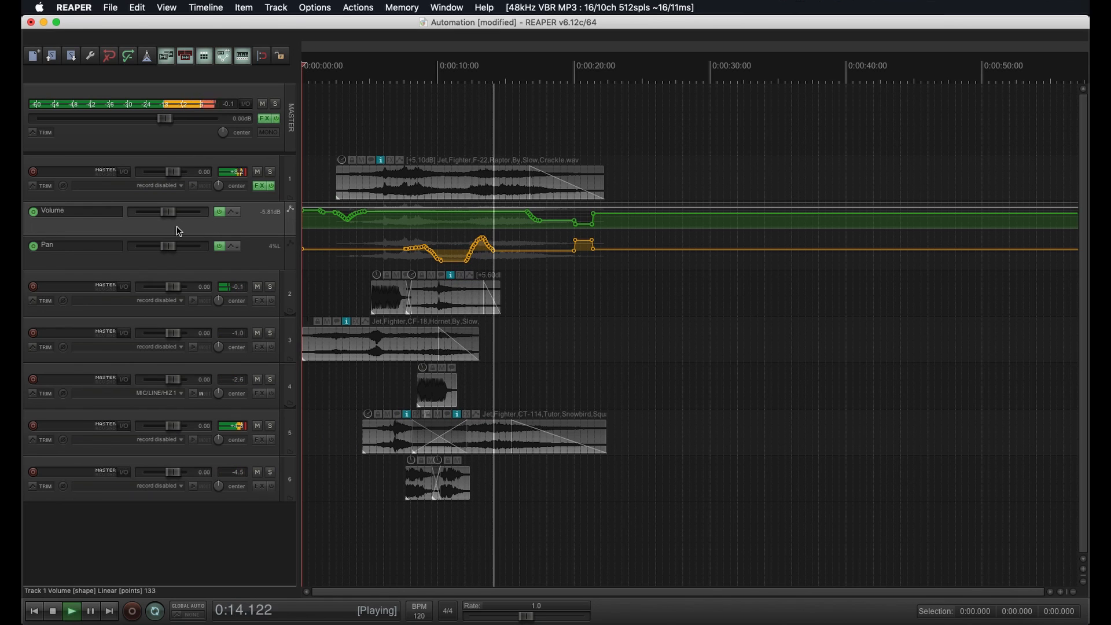
{"action": "key", "text": "space"}
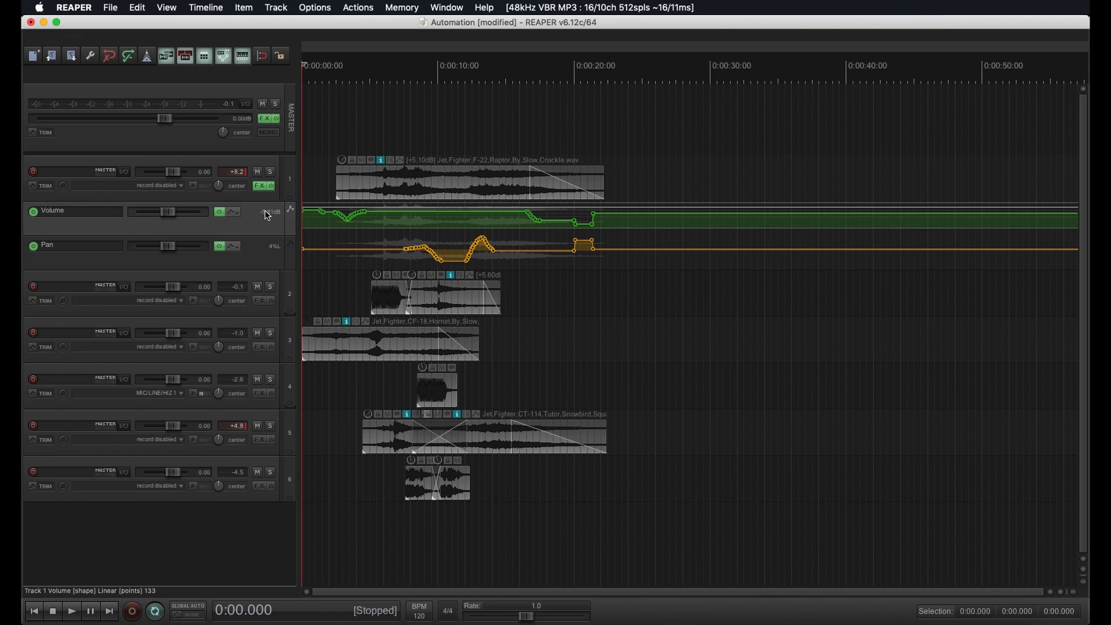
Open track 1's envelope window to view the arm options, and disarm the pan and volume envelopes from their lanes
{"action": "left_click", "coordinate": [51, 187]}
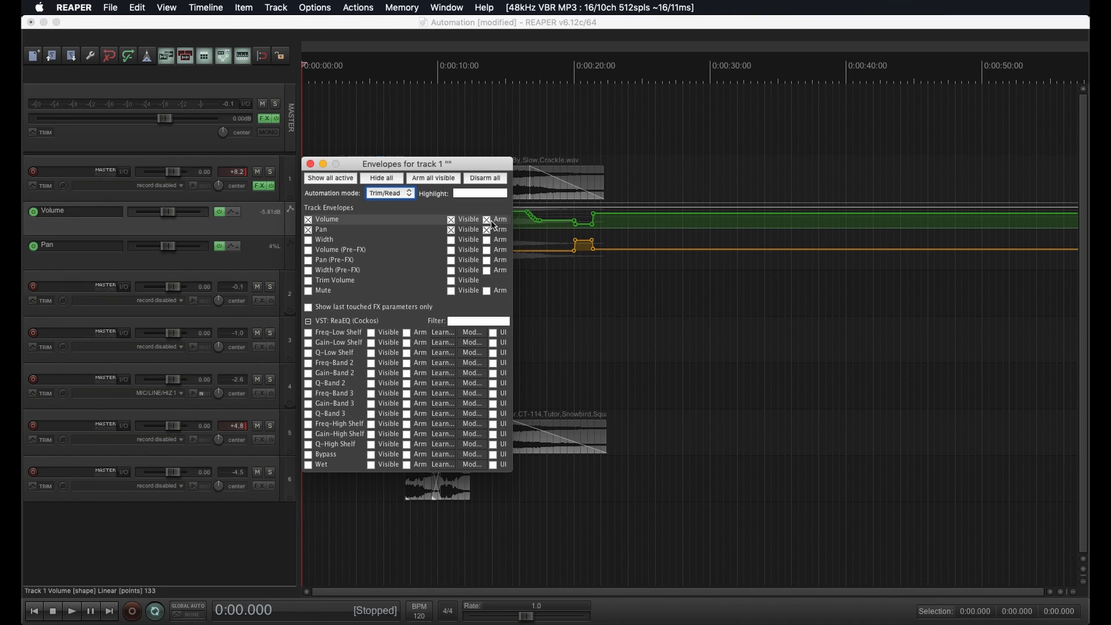
{"action": "left_click_drag", "start_coordinate": [466, 166], "coordinate": [612, 164]}
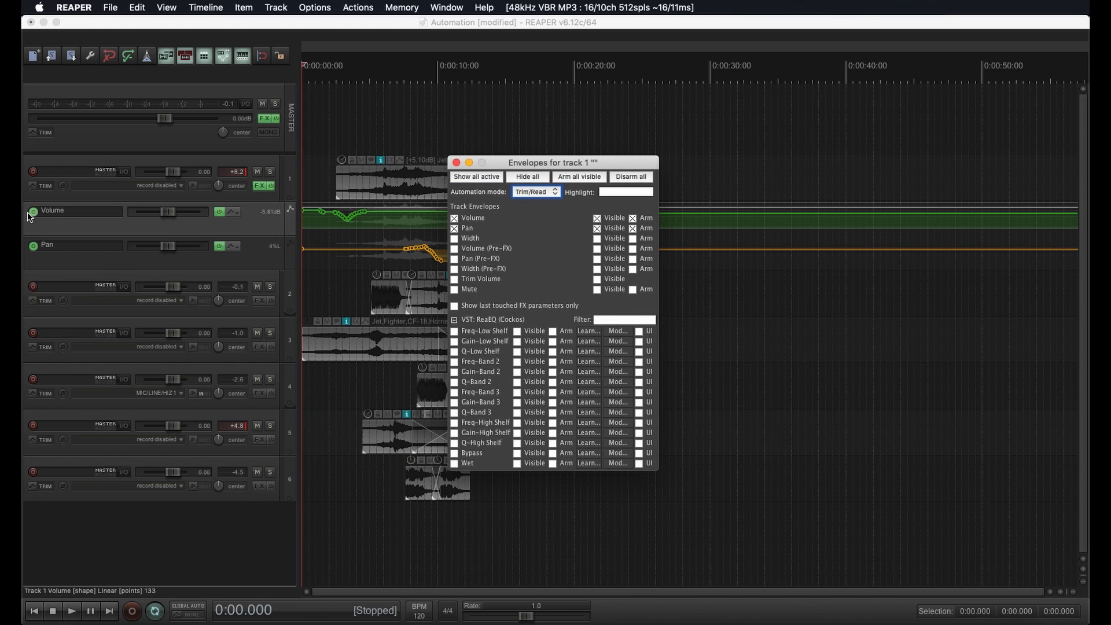
{"action": "left_click", "coordinate": [34, 246]}
{"action": "left_click", "coordinate": [35, 212]}
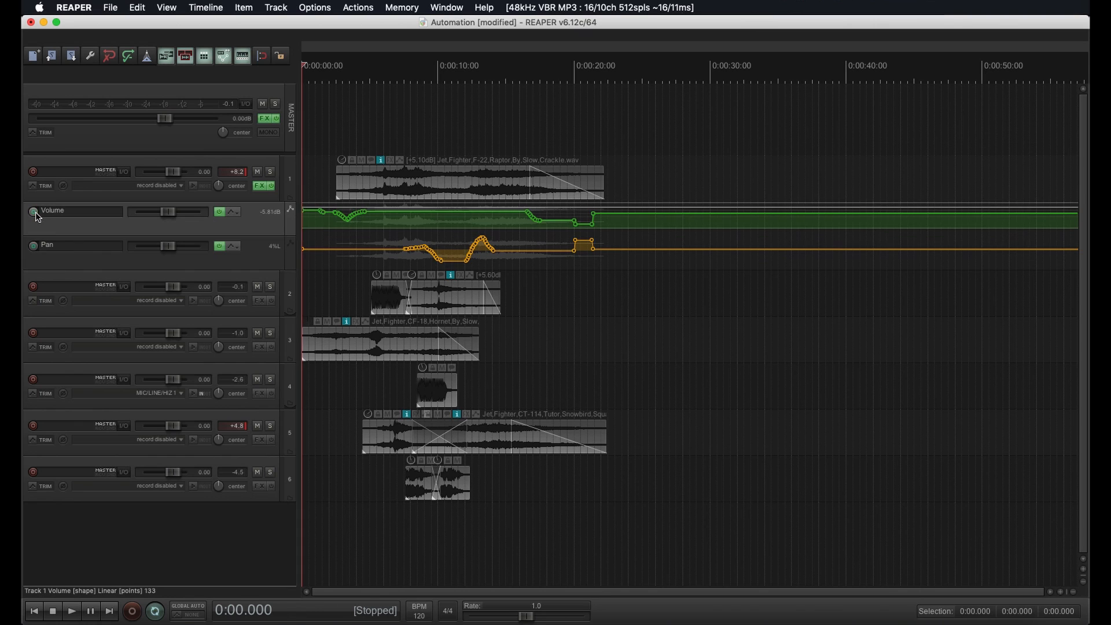
Rearm the volume and pan envelopes of track 1 in its envelope window
{"action": "left_click", "coordinate": [45, 186]}
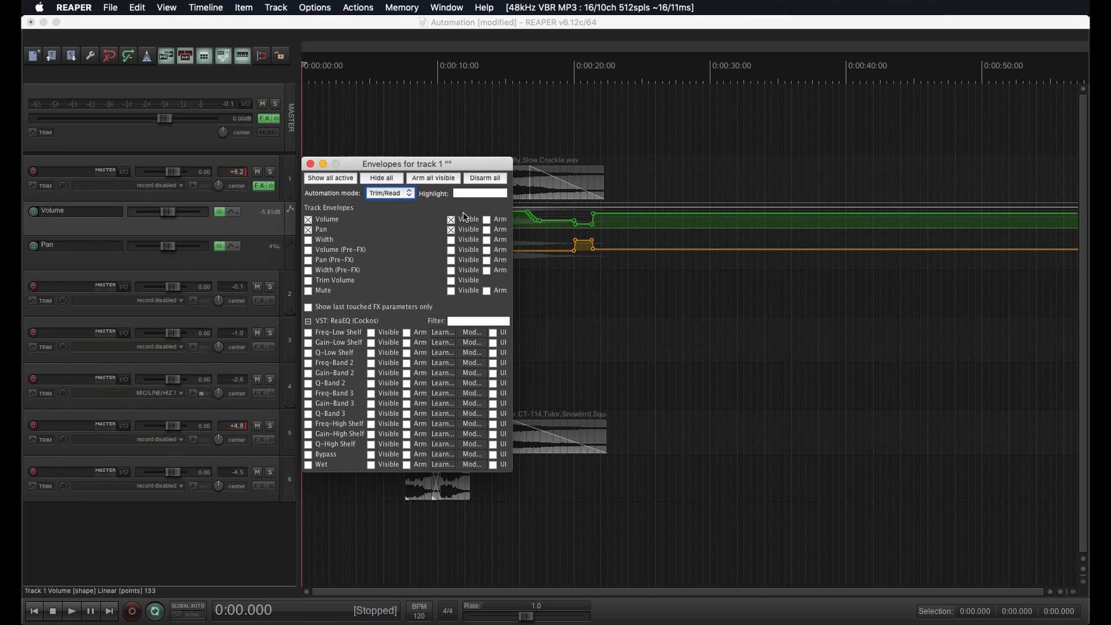
{"action": "left_click", "coordinate": [487, 219]}
{"action": "left_click", "coordinate": [487, 229]}
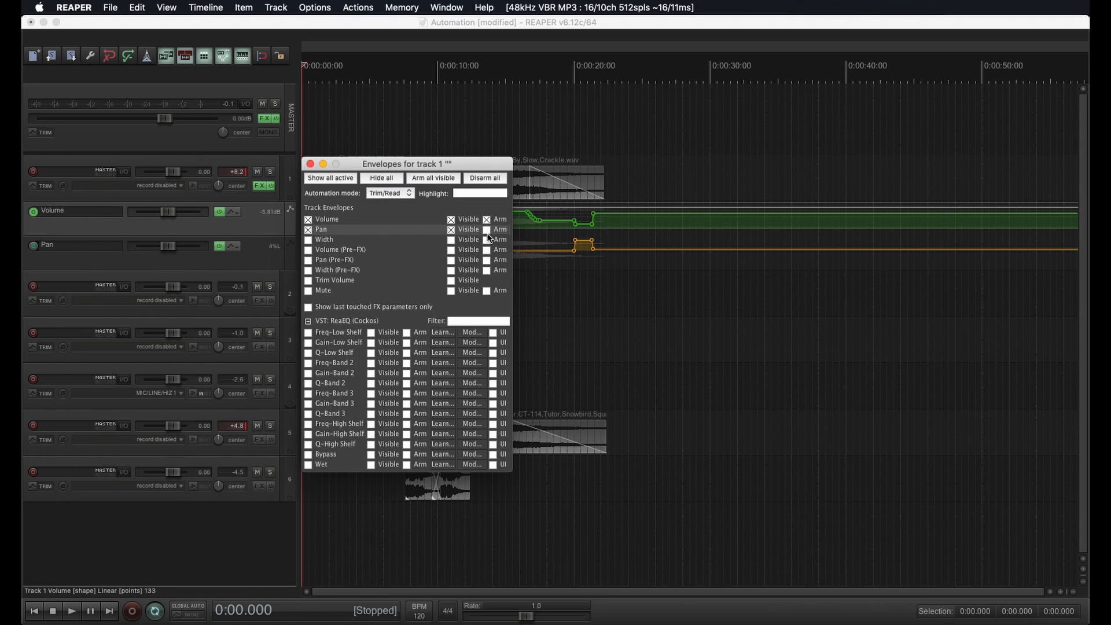
Hide the pan and volume envelope lanes of track 1, and make both visible again
{"action": "left_click", "coordinate": [451, 229]}
{"action": "left_click", "coordinate": [451, 219]}
{"action": "left_click", "coordinate": [451, 220]}
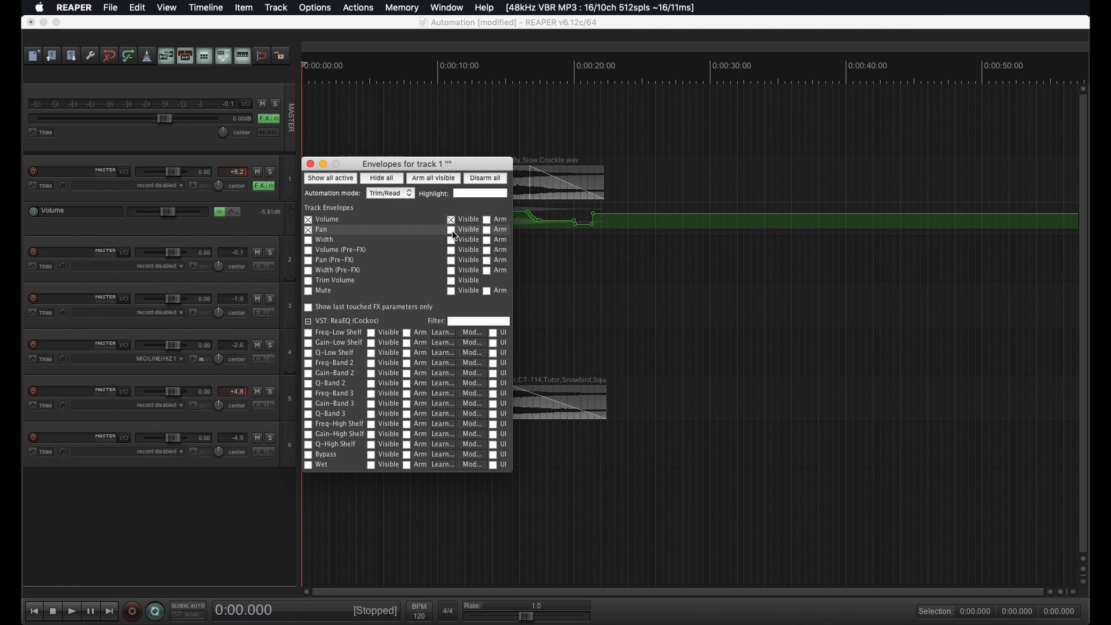
{"action": "left_click", "coordinate": [452, 230]}
Open track 1's ReaEQ beside its envelope window, and enable parameter modulation with an LFO for Gain-Band 3
{"action": "left_click", "coordinate": [262, 187]}
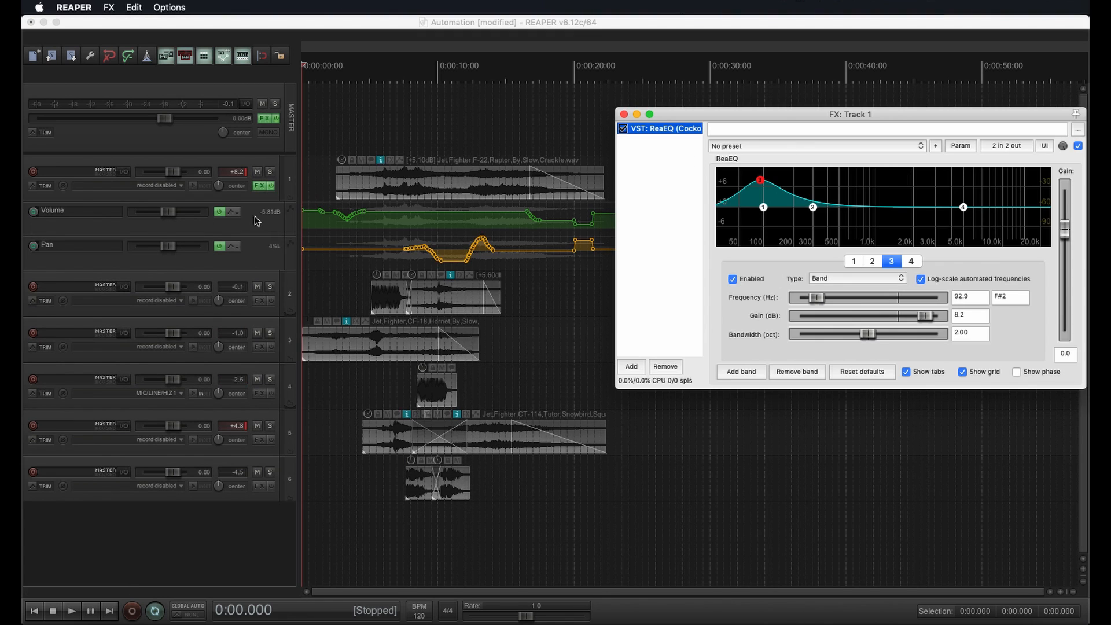
{"action": "left_click", "coordinate": [43, 186]}
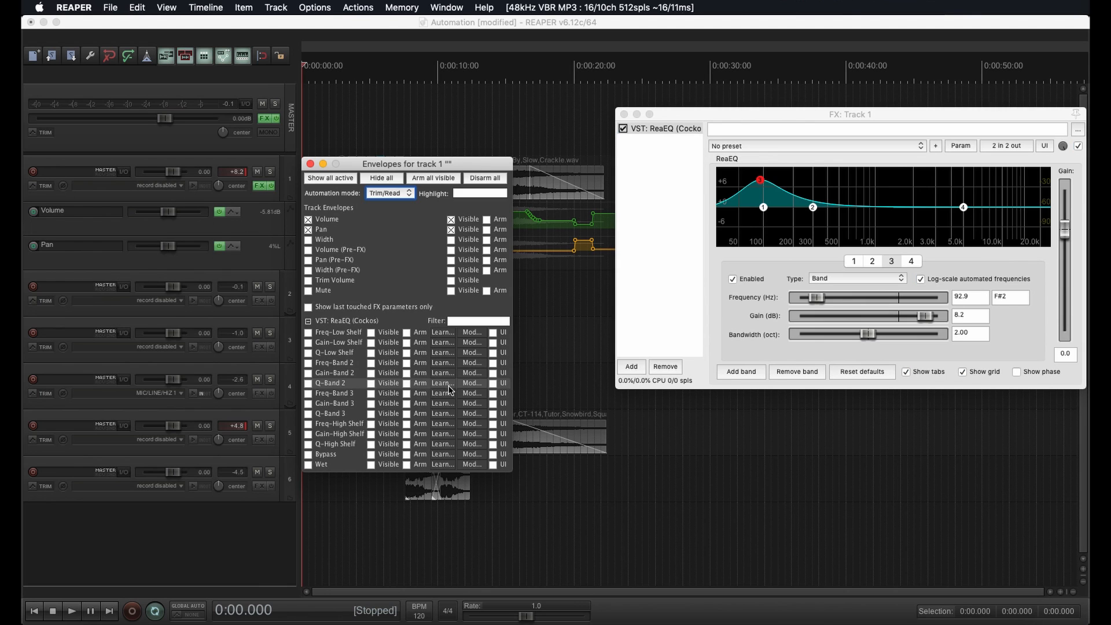
{"action": "left_click", "coordinate": [472, 403]}
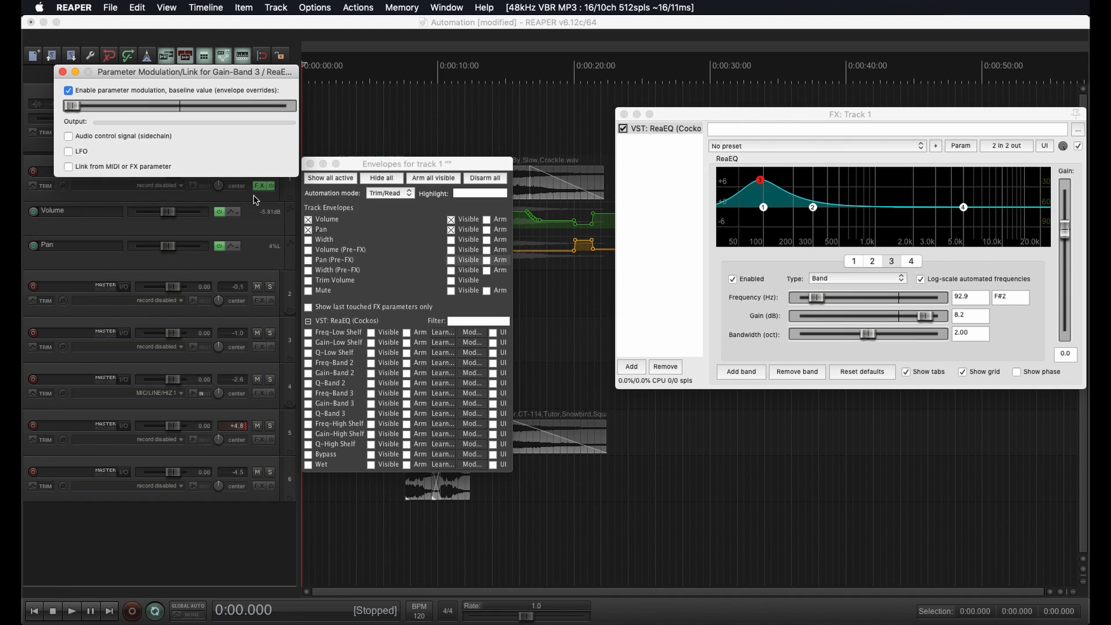
{"action": "left_click", "coordinate": [68, 151]}
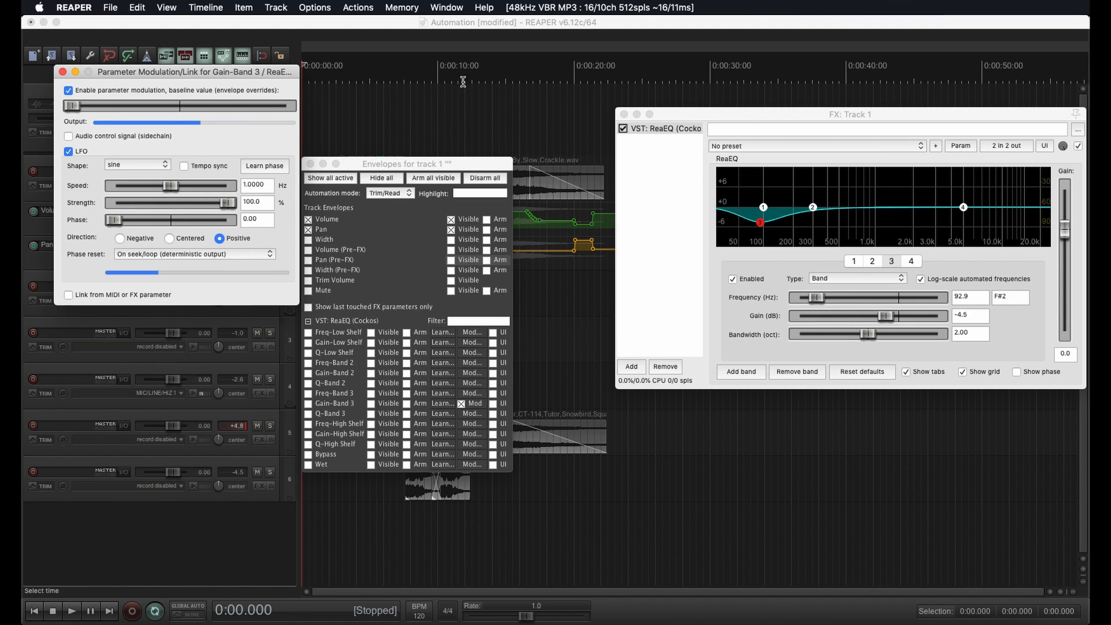
During playback, set the Gain-Band 3 LFO direction to Positive, raise the baseline value and set the strength to about 7.7%
{"action": "left_click", "coordinate": [338, 69]}
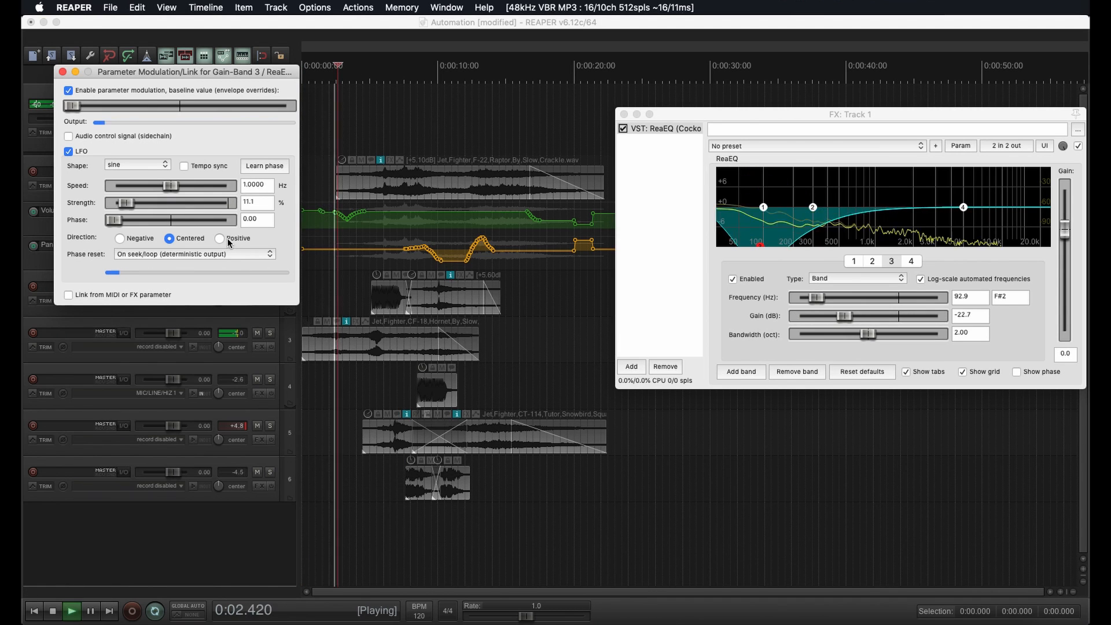
{"action": "left_click", "coordinate": [226, 238]}
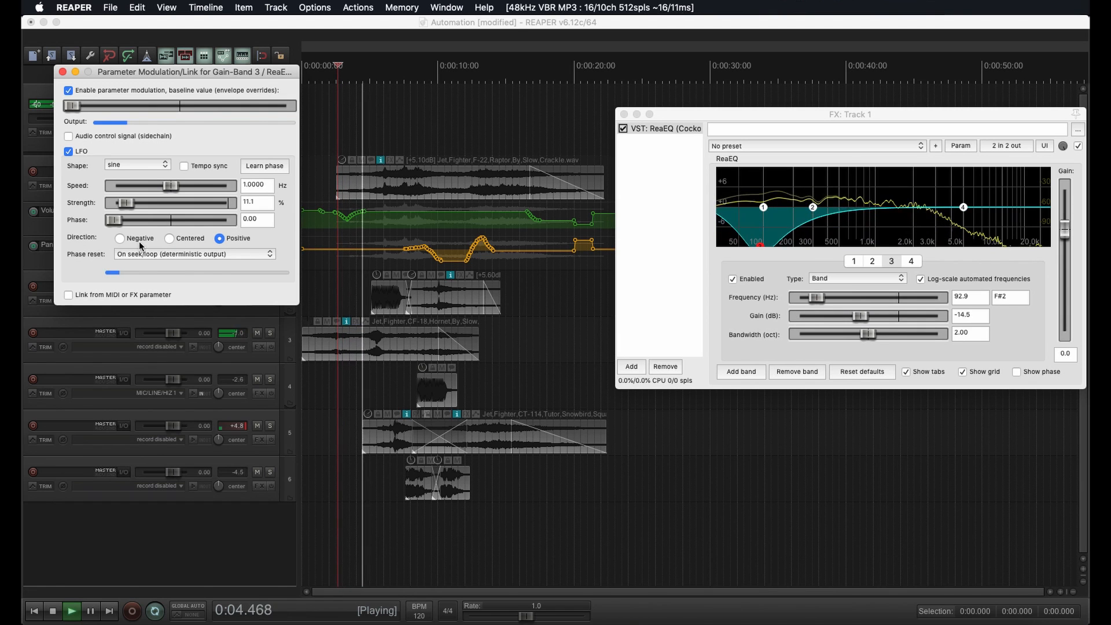
{"action": "left_click_drag", "start_coordinate": [79, 110], "coordinate": [143, 106]}
{"action": "mouse_move", "coordinate": [124, 203]}
{"action": "left_mouse_down"}
{"action": "mouse_move", "coordinate": [184, 202]}
{"action": "mouse_move", "coordinate": [128, 202]}
{"action": "left_mouse_up"}
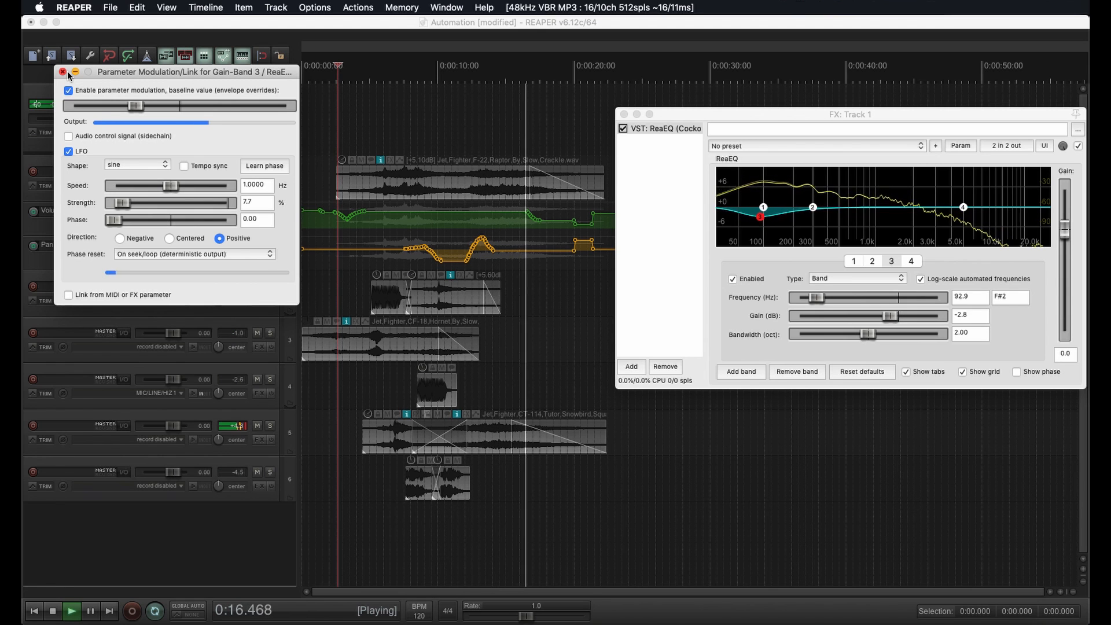
Disable Gain-Band 3's modulation, and view the MIDI/OSC Learn options for Freq-Band 3 without assigning a controller
{"action": "left_click", "coordinate": [461, 405]}
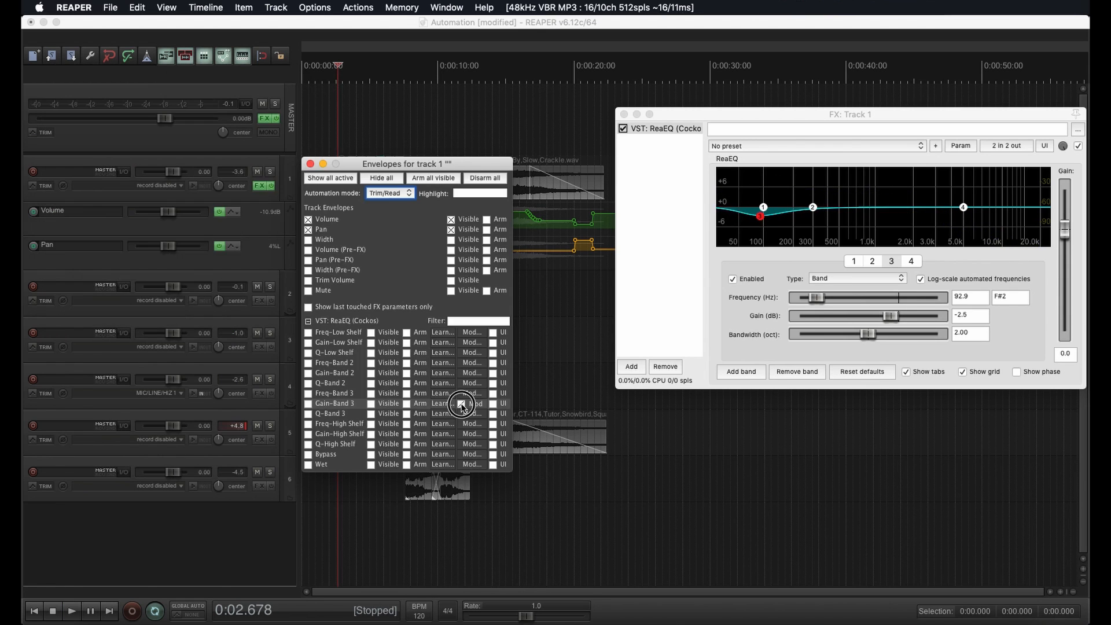
{"action": "left_click", "coordinate": [462, 404]}
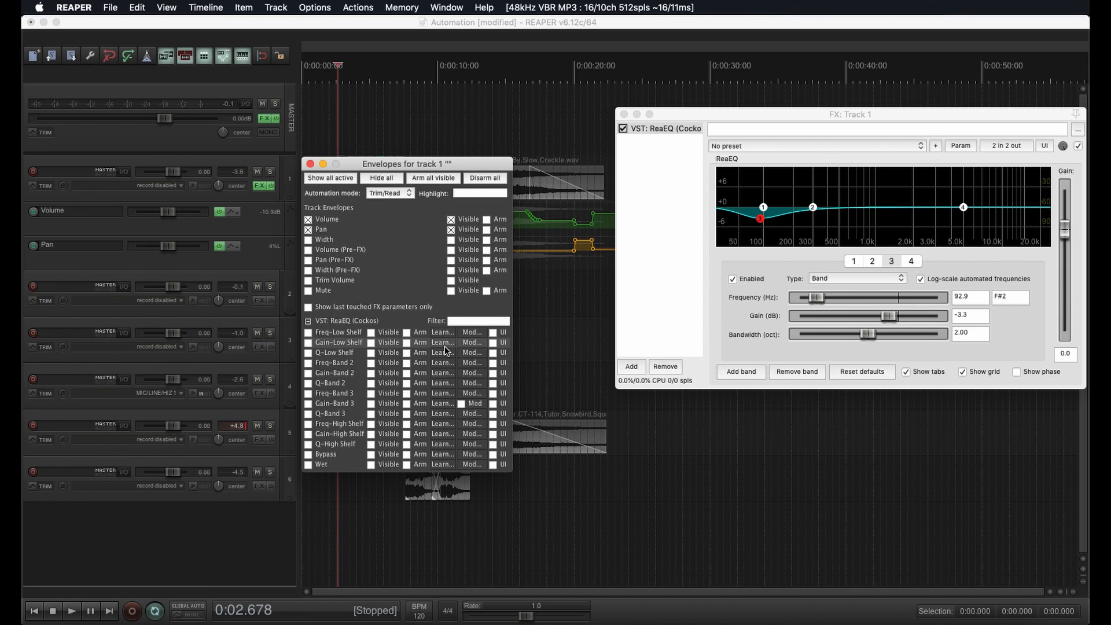
{"action": "left_click", "coordinate": [442, 395]}
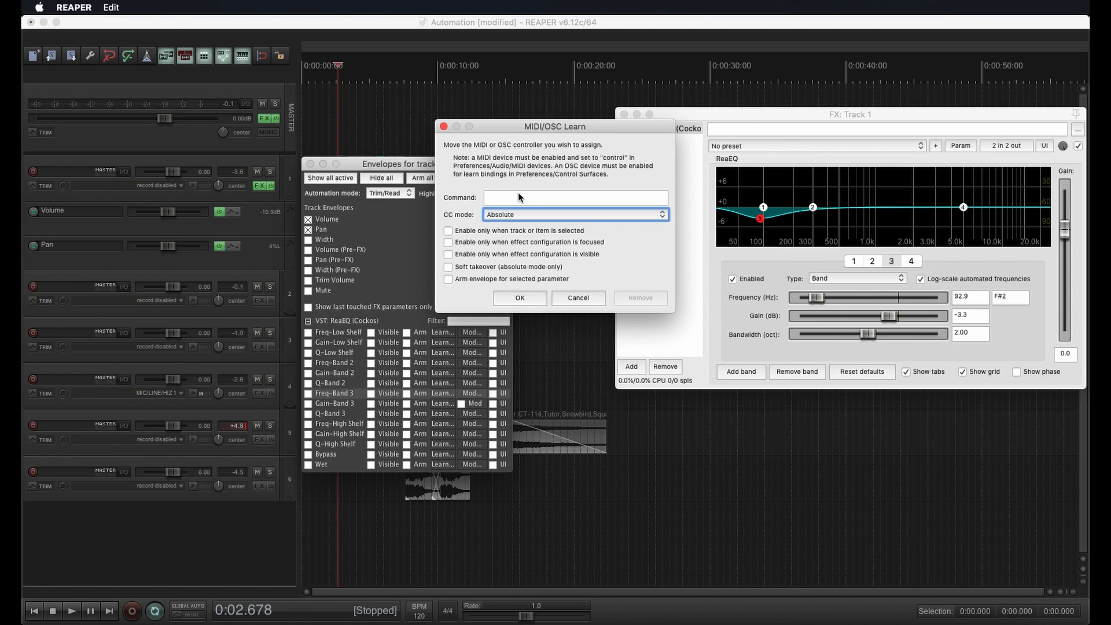
{"action": "left_click", "coordinate": [565, 297]}
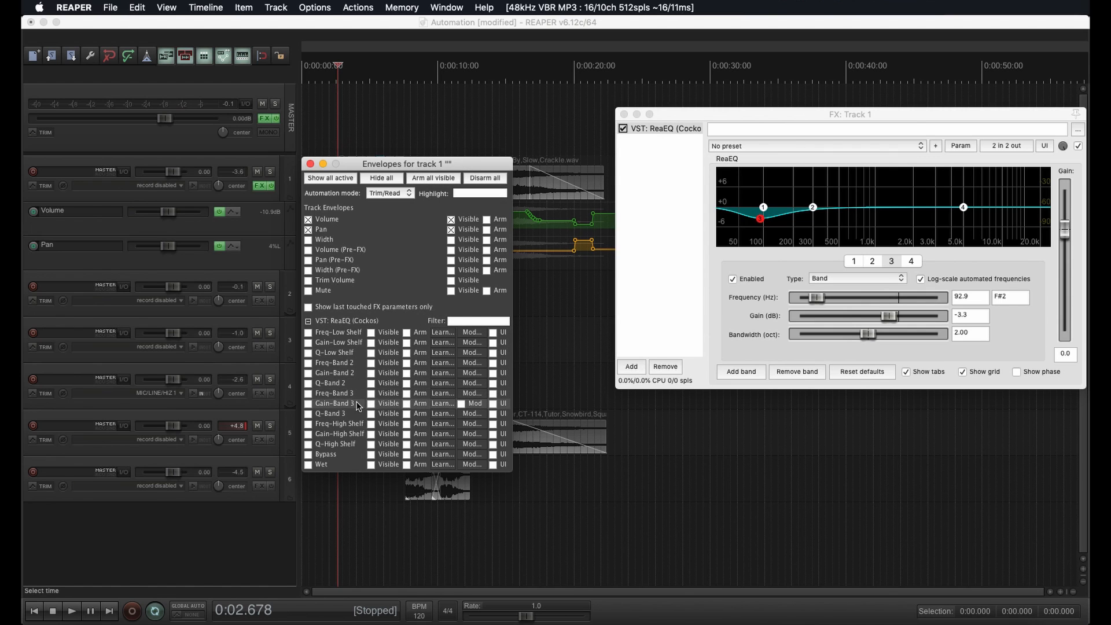
Close track 1's envelope and ReaEQ windows and return the edit cursor to the project start
{"action": "left_click", "coordinate": [311, 164]}
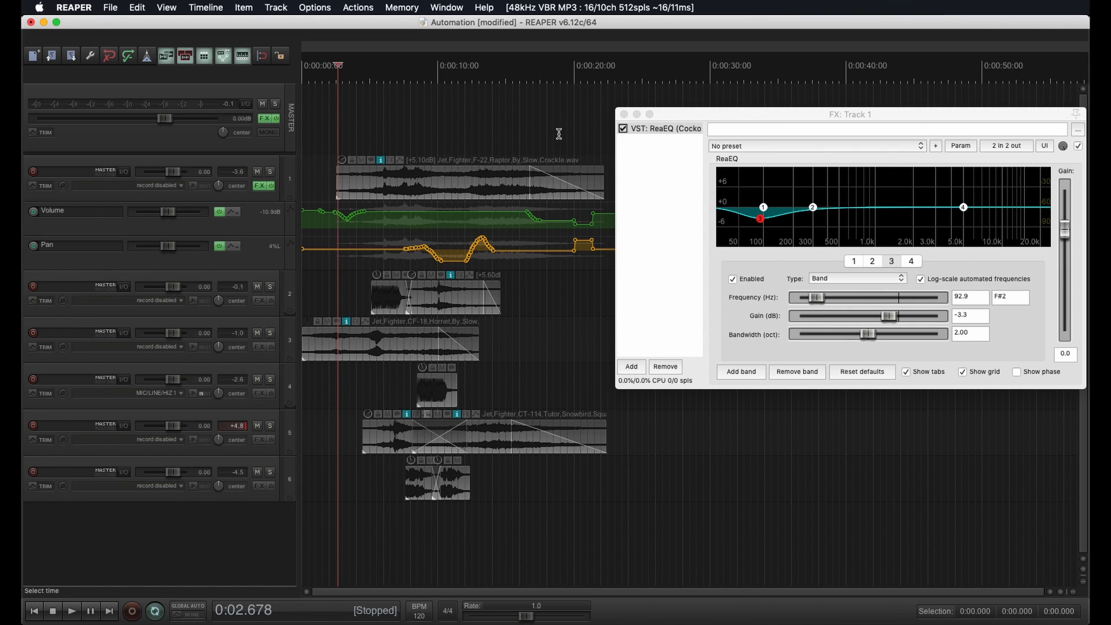
{"action": "left_click", "coordinate": [625, 118]}
{"action": "key", "text": "Home"}
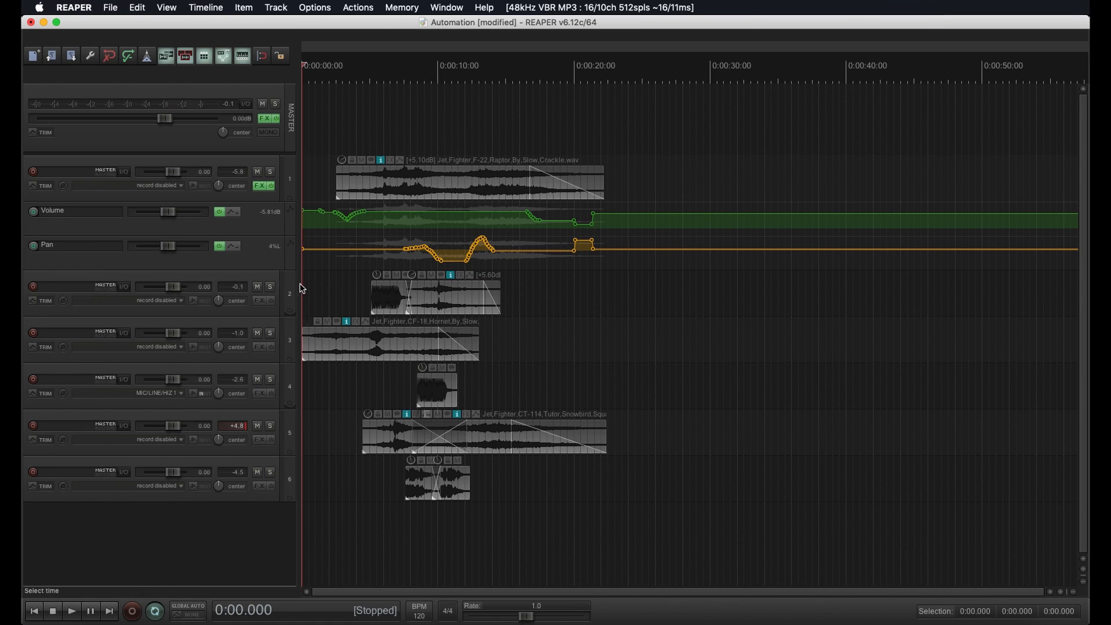
Bypass the volume and pan envelopes of track 1 in its envelope window and close the window
{"action": "left_click", "coordinate": [256, 259]}
{"action": "left_click", "coordinate": [53, 187]}
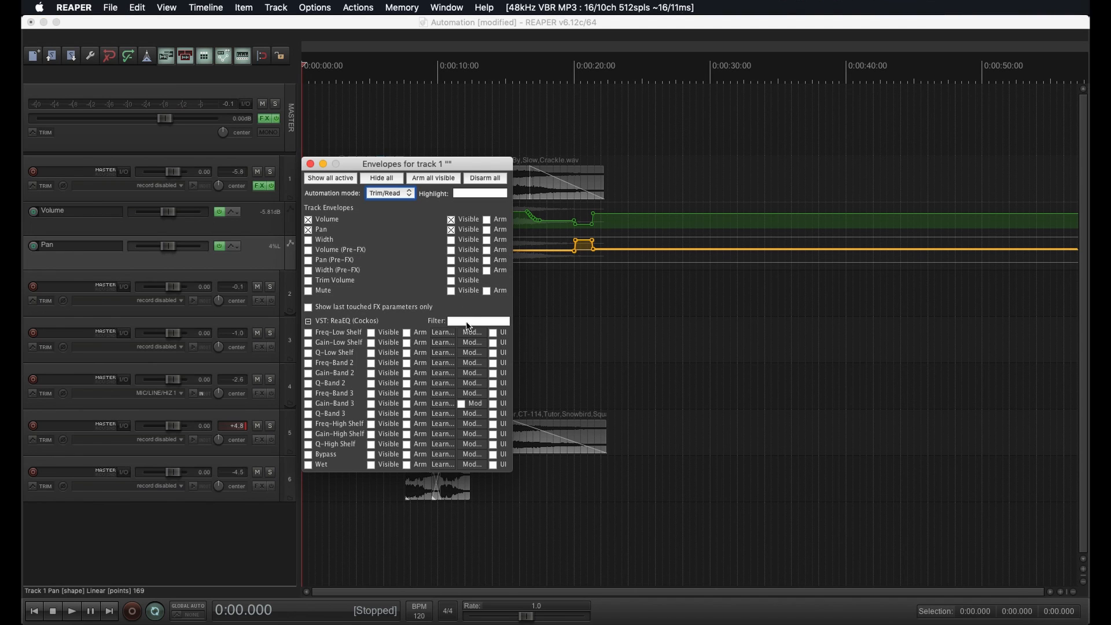
{"action": "left_click", "coordinate": [308, 220]}
{"action": "left_click", "coordinate": [308, 229]}
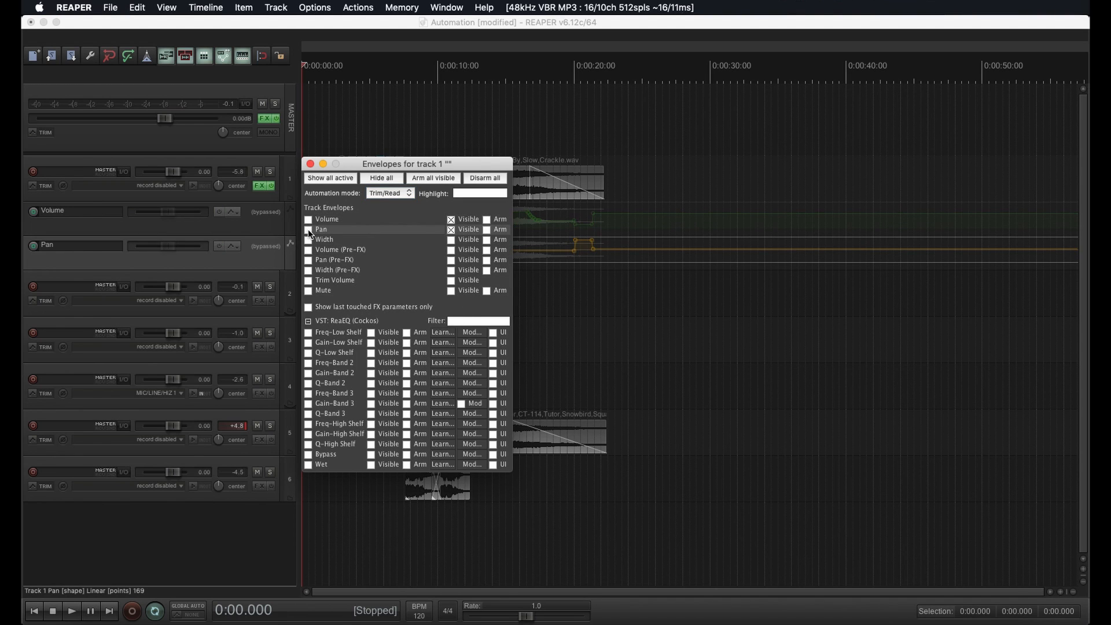
{"action": "left_click", "coordinate": [311, 164]}
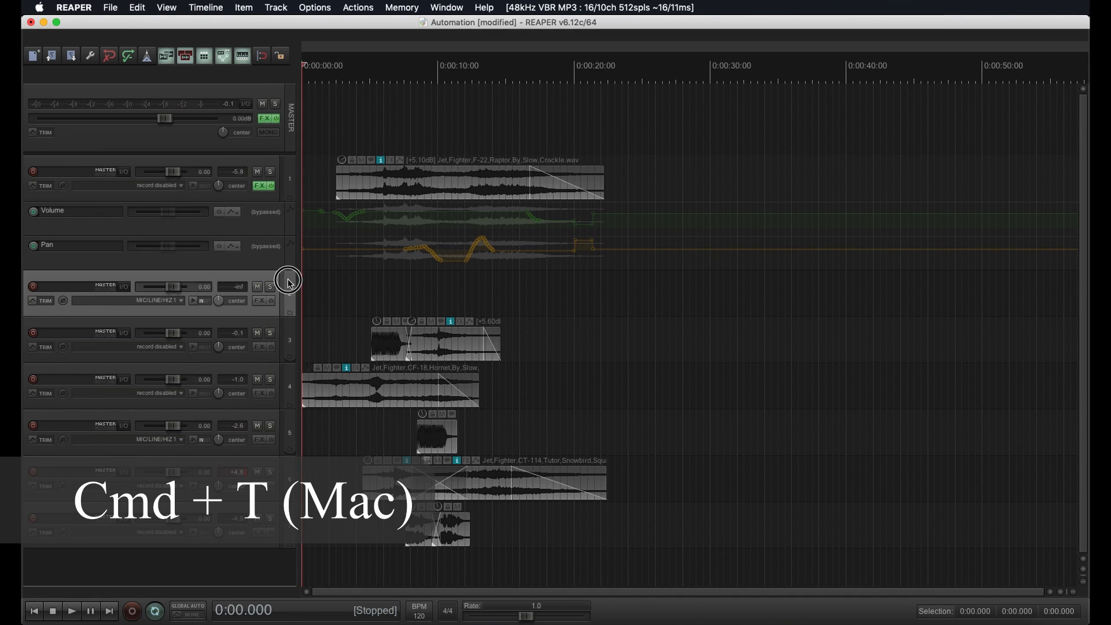
Insert a new track above the first audio track and nest the first two audio tracks inside it as a folder
{"action": "key", "text": "super+t"}
{"action": "left_click", "coordinate": [292, 222]}
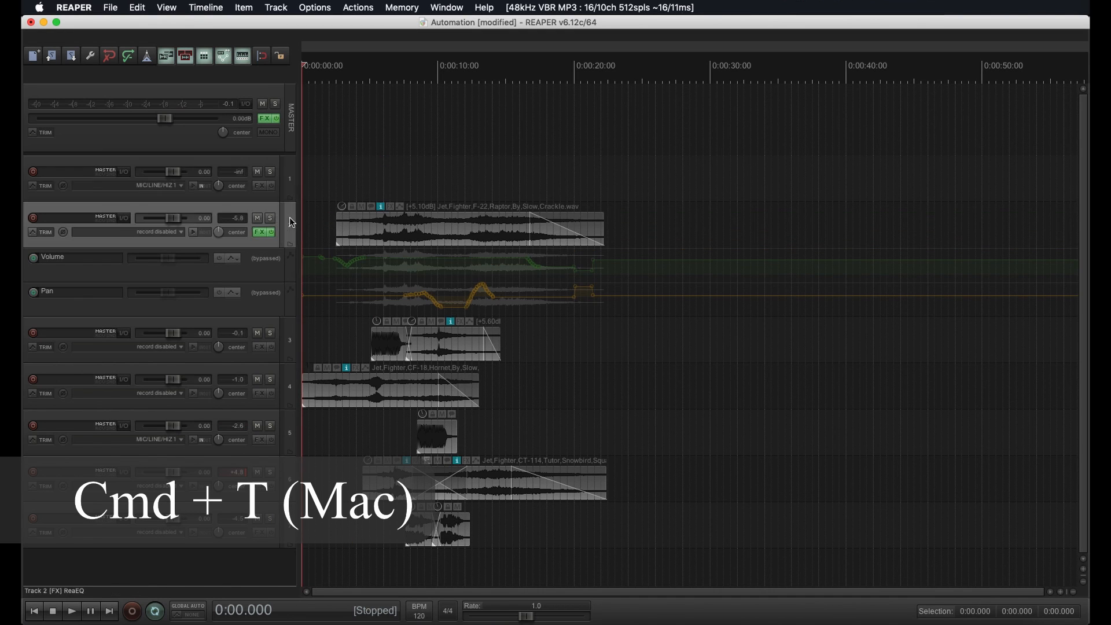
{"action": "left_click", "coordinate": [290, 330], "text": "shift"}
{"action": "left_click_drag", "start_coordinate": [291, 221], "coordinate": [292, 181]}
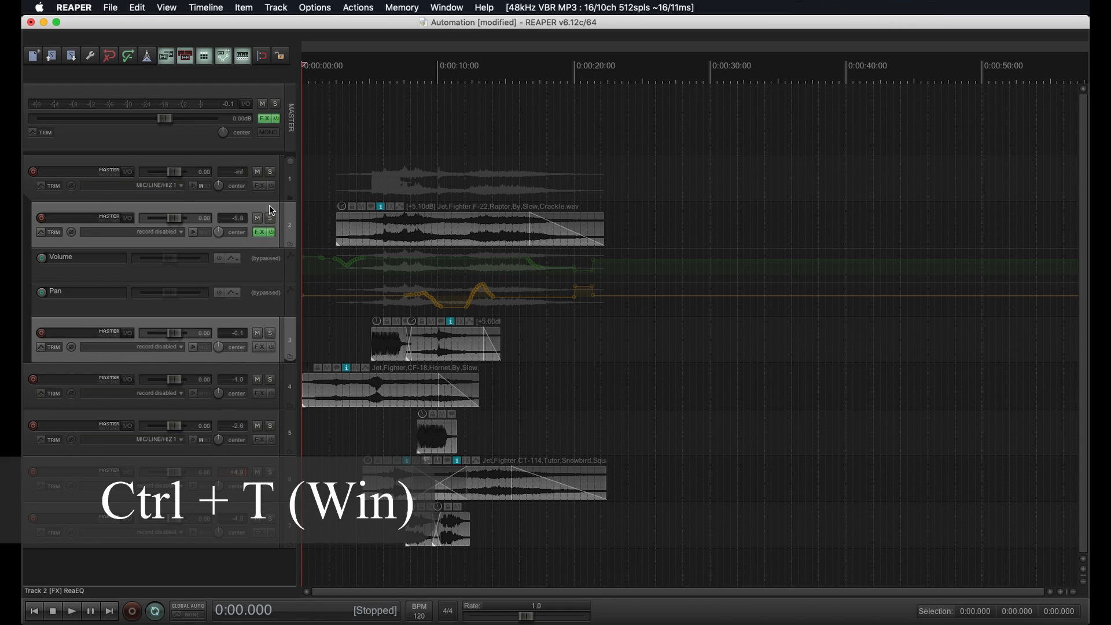
Insert a new track after track 3 and nest the following two audio tracks inside it as a second folder
{"action": "left_click", "coordinate": [268, 358]}
{"action": "key", "text": "super+t"}
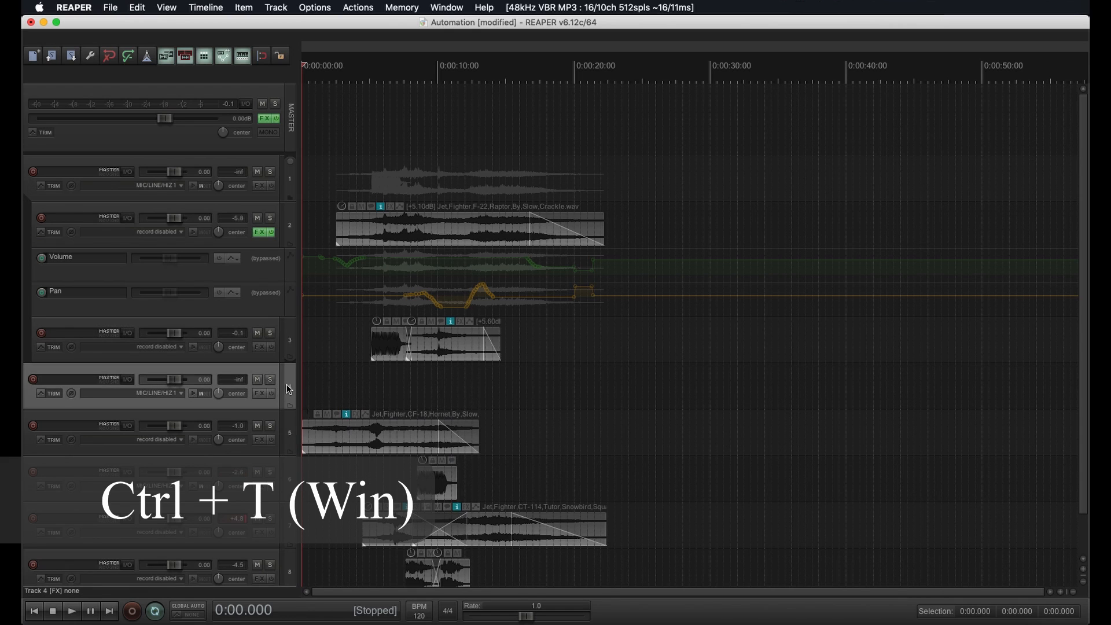
{"action": "scroll", "coordinate": [289, 389], "scroll_direction": "down", "scroll_amount": 1}
{"action": "left_click", "coordinate": [290, 376]}
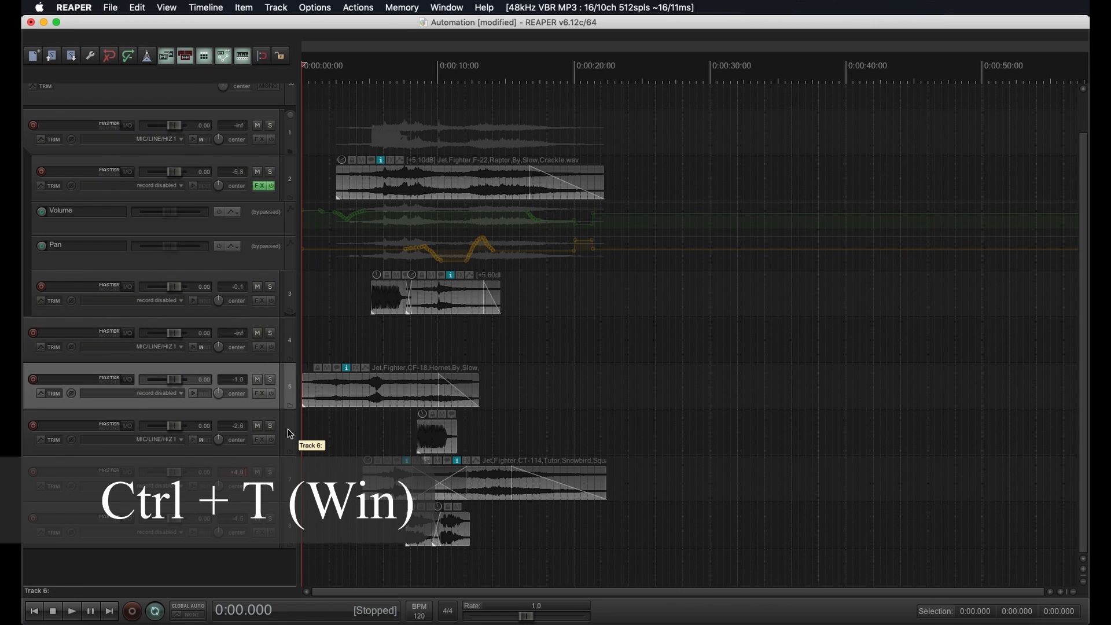
{"action": "left_click_drag", "start_coordinate": [289, 372], "coordinate": [285, 337]}
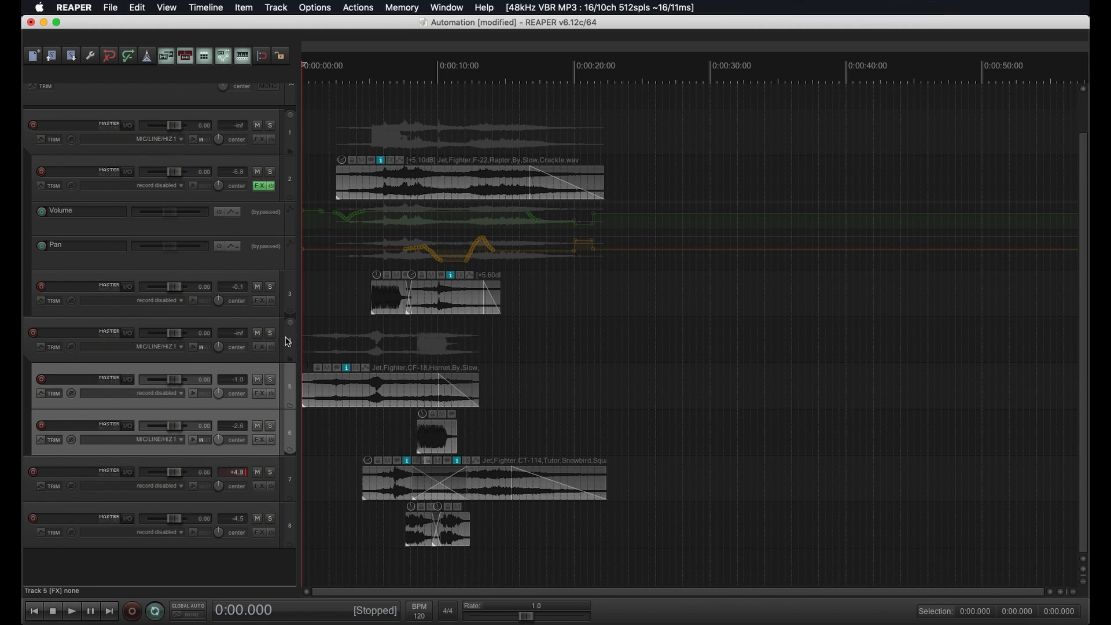
Insert a new track after track 6 and nest the last two audio tracks inside it as a third folder
{"action": "left_click", "coordinate": [286, 442]}
{"action": "key", "text": "super+t"}
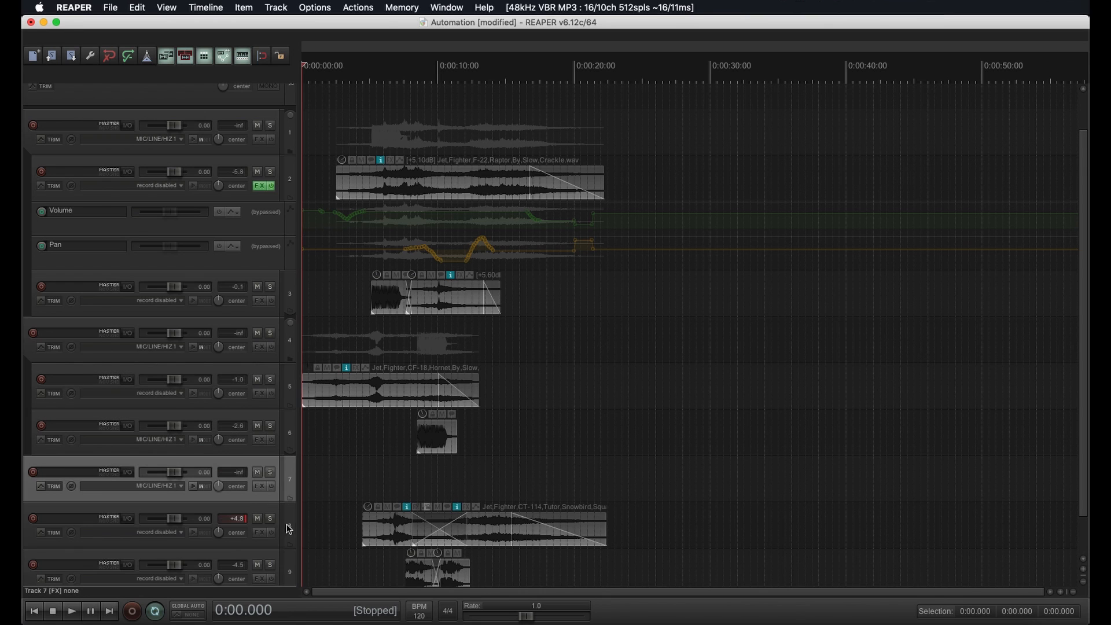
{"action": "left_click", "coordinate": [287, 528]}
{"action": "scroll", "coordinate": [288, 523], "scroll_direction": "down", "scroll_amount": 3}
{"action": "left_click", "coordinate": [288, 520], "text": "shift"}
{"action": "left_click_drag", "start_coordinate": [285, 467], "coordinate": [286, 436]}
Select folder track 1 and show its volume and pan envelopes
{"action": "left_click", "coordinate": [288, 438]}
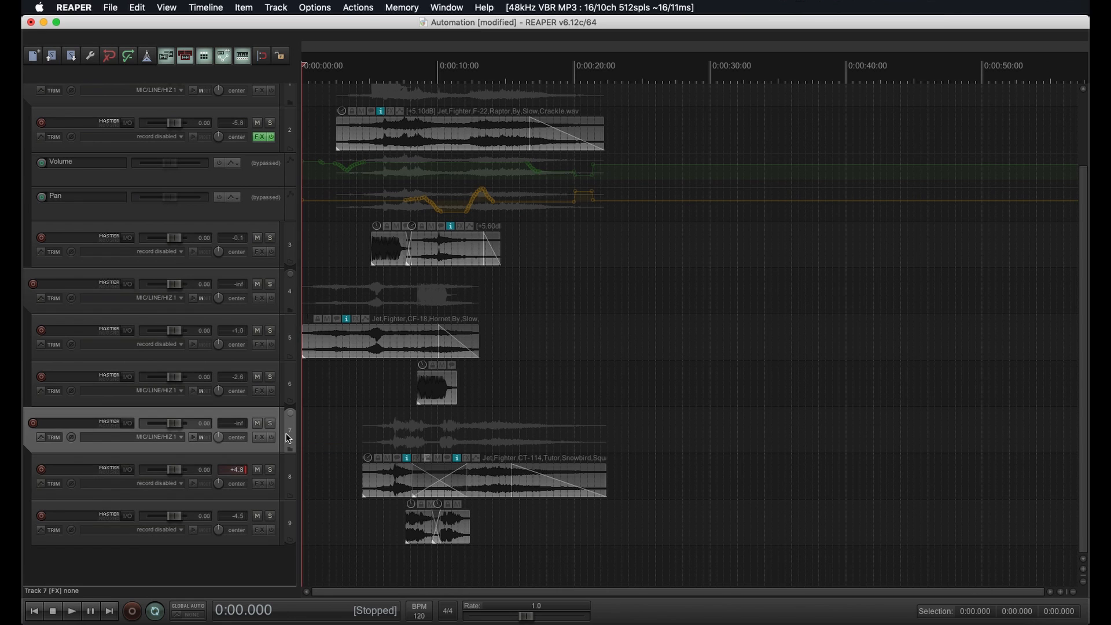
{"action": "left_click", "coordinate": [292, 294]}
{"action": "scroll", "coordinate": [295, 285], "scroll_direction": "up", "scroll_amount": 2}
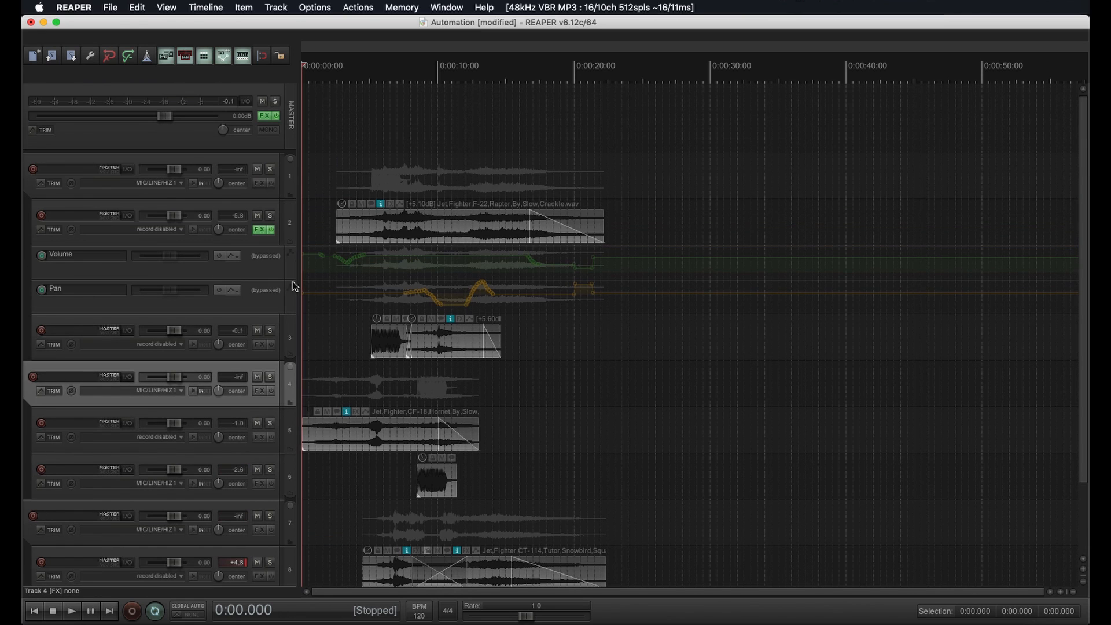
{"action": "left_click", "coordinate": [293, 179]}
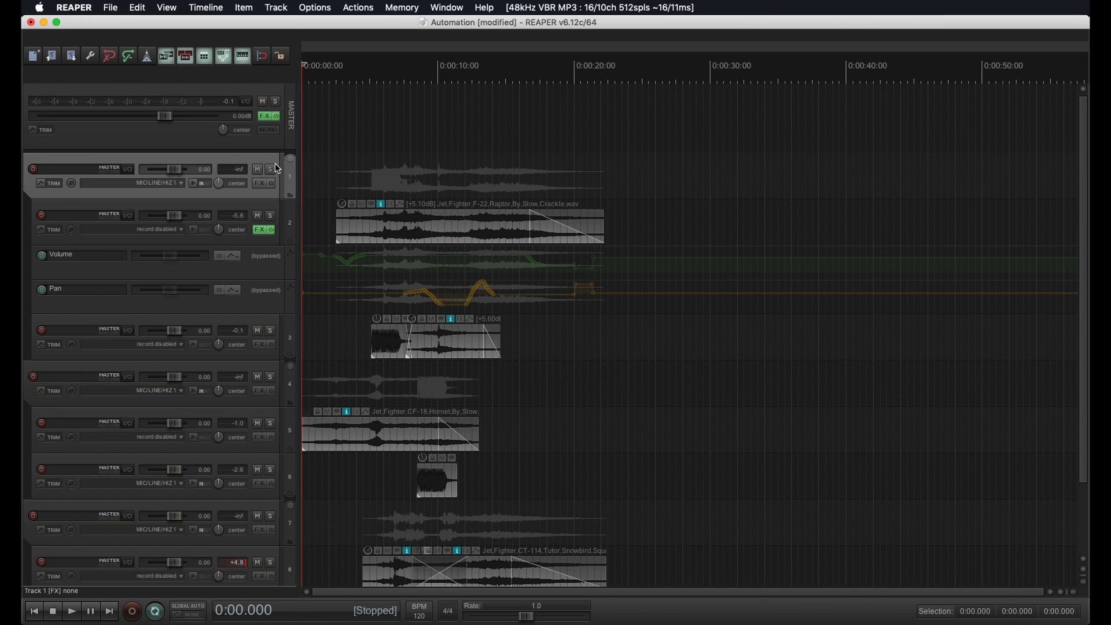
{"action": "key", "text": "v"}
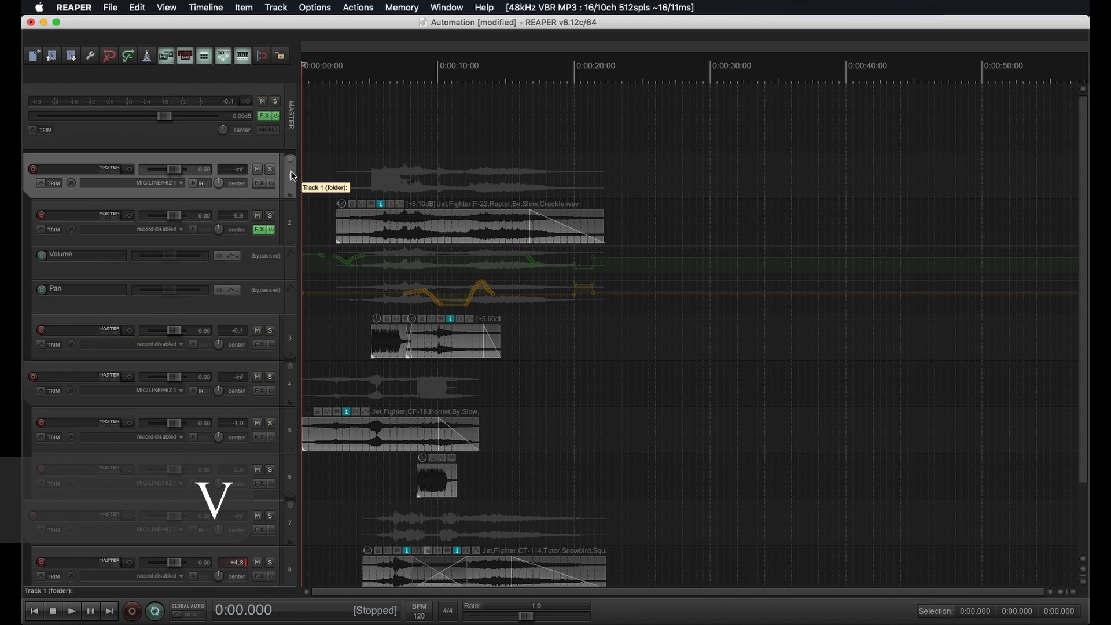
{"action": "key", "text": "v"}
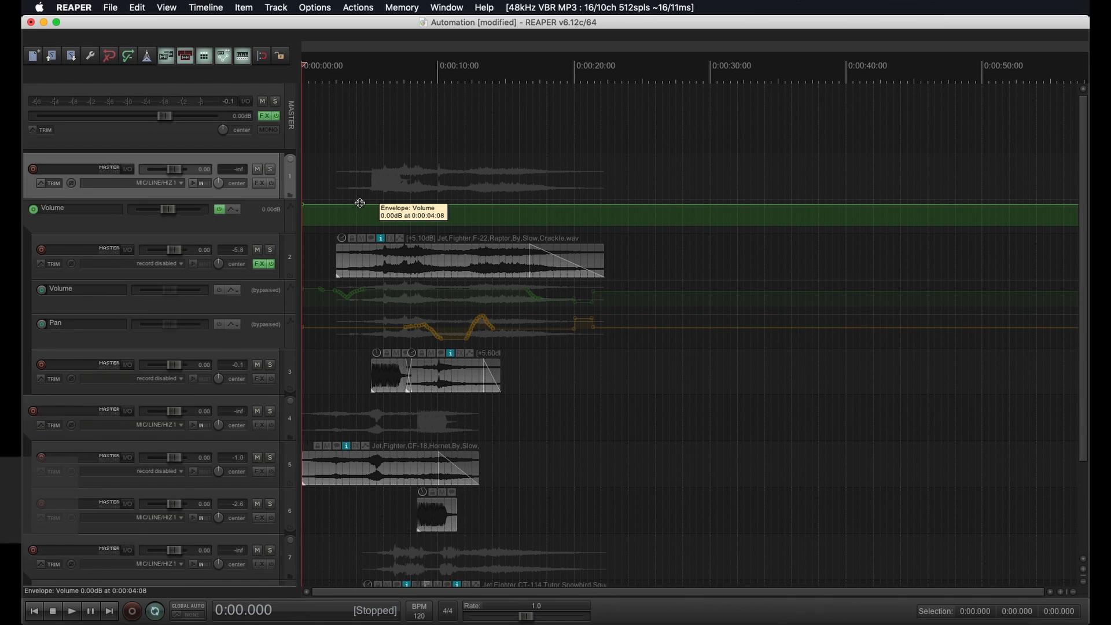
{"action": "key", "text": "p"}
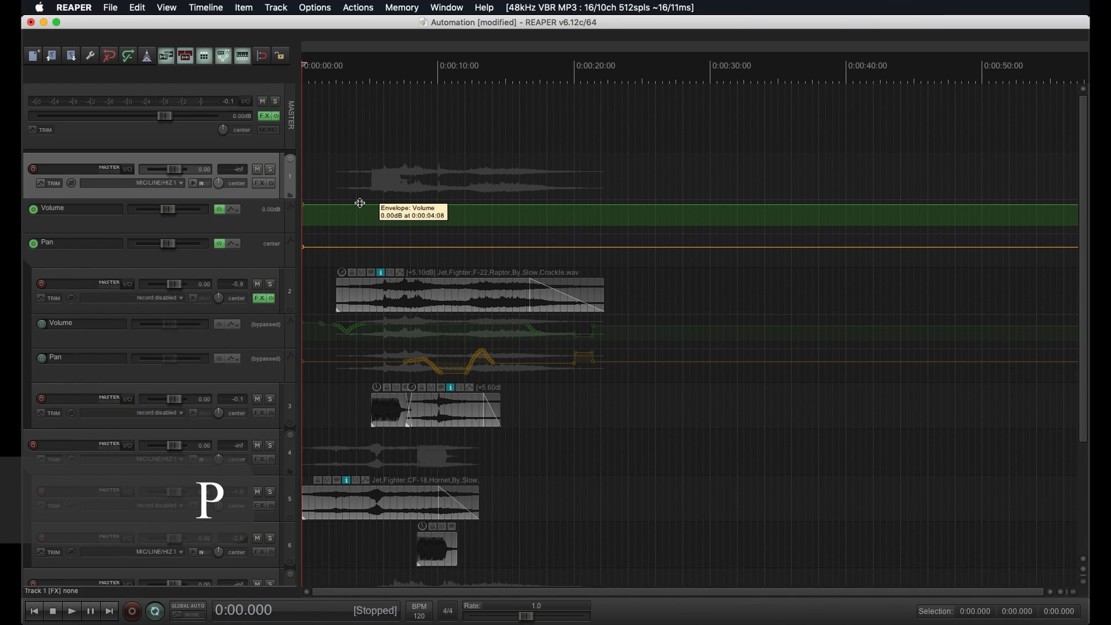
Draw freehand automation on folder track 1: a pan curve from about 5 to 16 seconds and a volume curve from about 4 to 22 seconds
{"action": "left_click", "coordinate": [379, 245], "text": "super"}
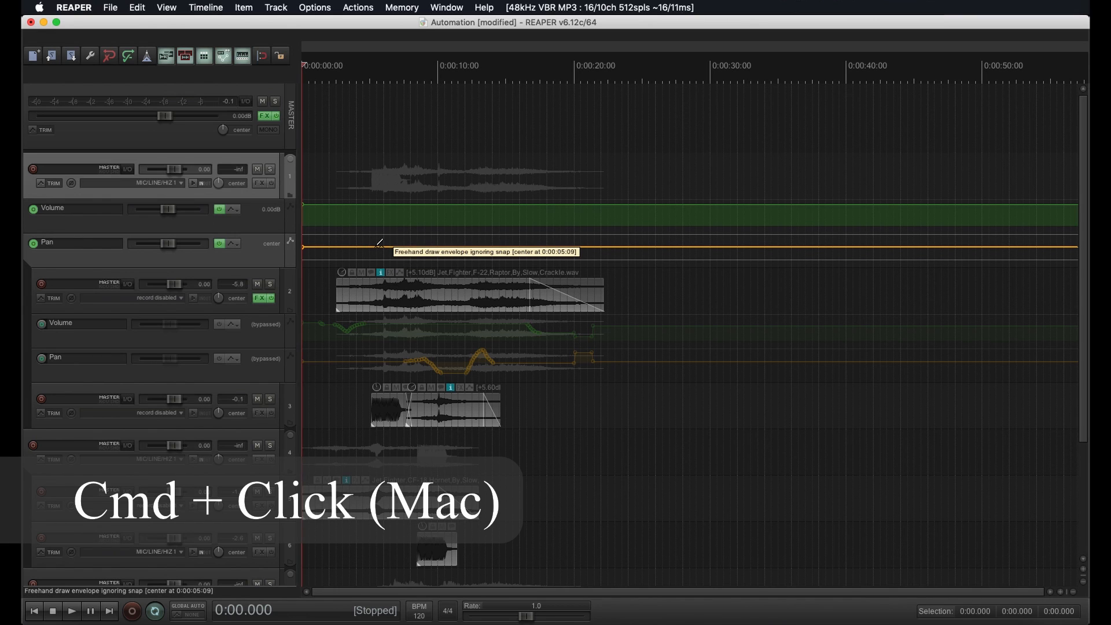
{"action": "left_click_drag", "start_coordinate": [379, 245], "coordinate": [523, 247]}
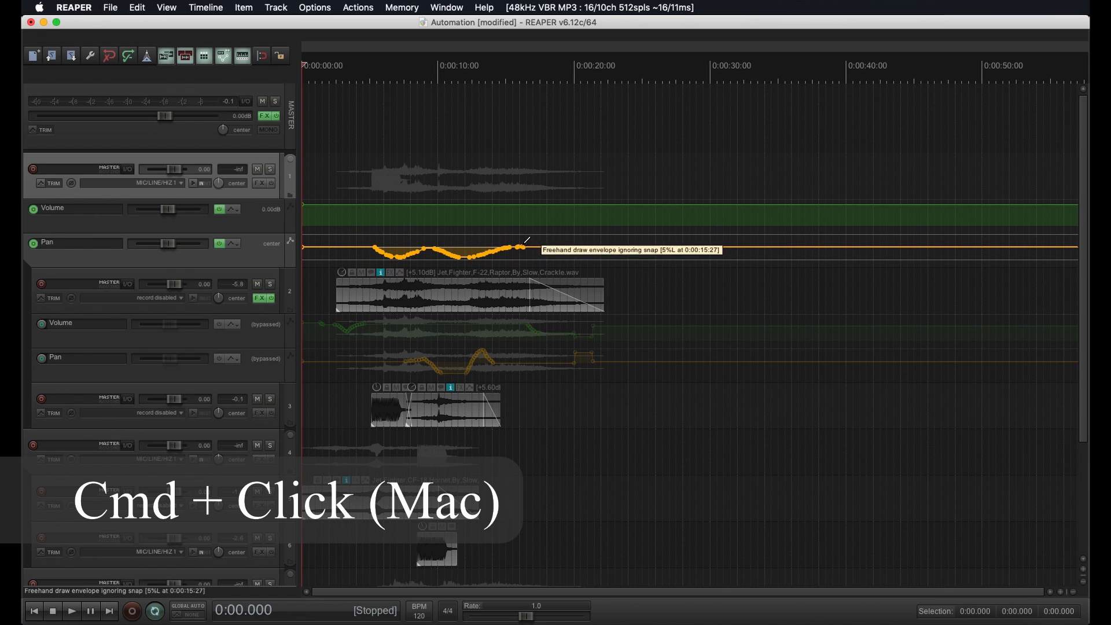
{"action": "left_click", "coordinate": [360, 204], "text": "super"}
{"action": "left_click_drag", "start_coordinate": [396, 197], "coordinate": [607, 205]}
Show folder track 4's volume and pan envelopes, and draw freehand pan from about 4 to 18 seconds and volume from about 4 to 16 seconds
{"action": "left_click", "coordinate": [290, 447]}
{"action": "key", "text": "v"}
{"action": "key", "text": "p"}
{"action": "scroll", "coordinate": [377, 387], "scroll_direction": "down", "scroll_amount": 5}
{"action": "left_click_drag", "start_coordinate": [357, 386], "coordinate": [546, 385]}
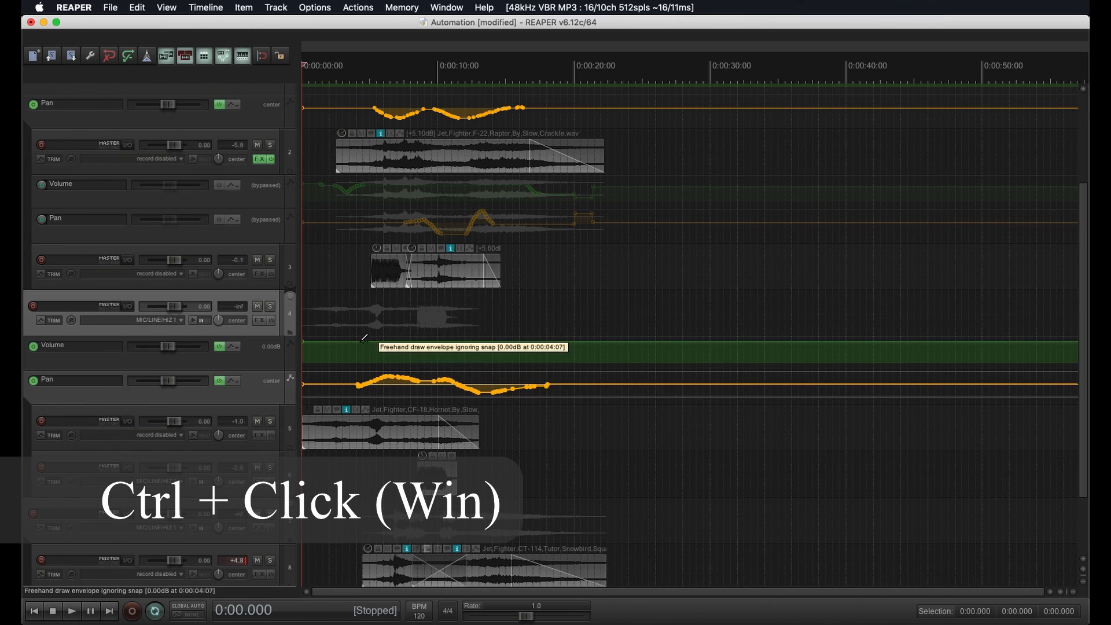
{"action": "left_click_drag", "start_coordinate": [350, 342], "coordinate": [516, 350]}
Show folder track 7's volume and pan envelopes, and draw freehand pan from about 5 to 21 seconds and volume from about 8 to 16 seconds
{"action": "scroll", "coordinate": [474, 409], "scroll_direction": "down", "scroll_amount": 5}
{"action": "left_click", "coordinate": [290, 442]}
{"action": "key", "text": "v"}
{"action": "key", "text": "p"}
{"action": "left_click_drag", "start_coordinate": [376, 502], "coordinate": [586, 501]}
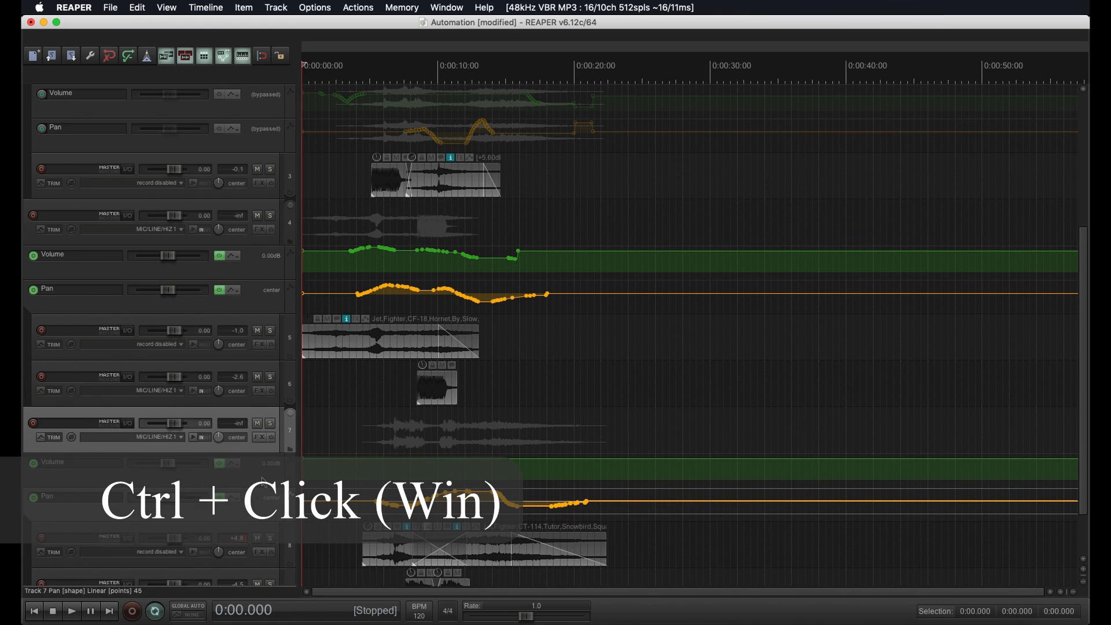
{"action": "left_click_drag", "start_coordinate": [416, 458], "coordinate": [515, 459]}
Review the envelopes drawn on the three folder tracks and start playback from the project start
{"action": "scroll", "coordinate": [497, 454], "scroll_direction": "down", "scroll_amount": 4}
{"action": "scroll", "coordinate": [290, 436], "scroll_direction": "up", "scroll_amount": 6}
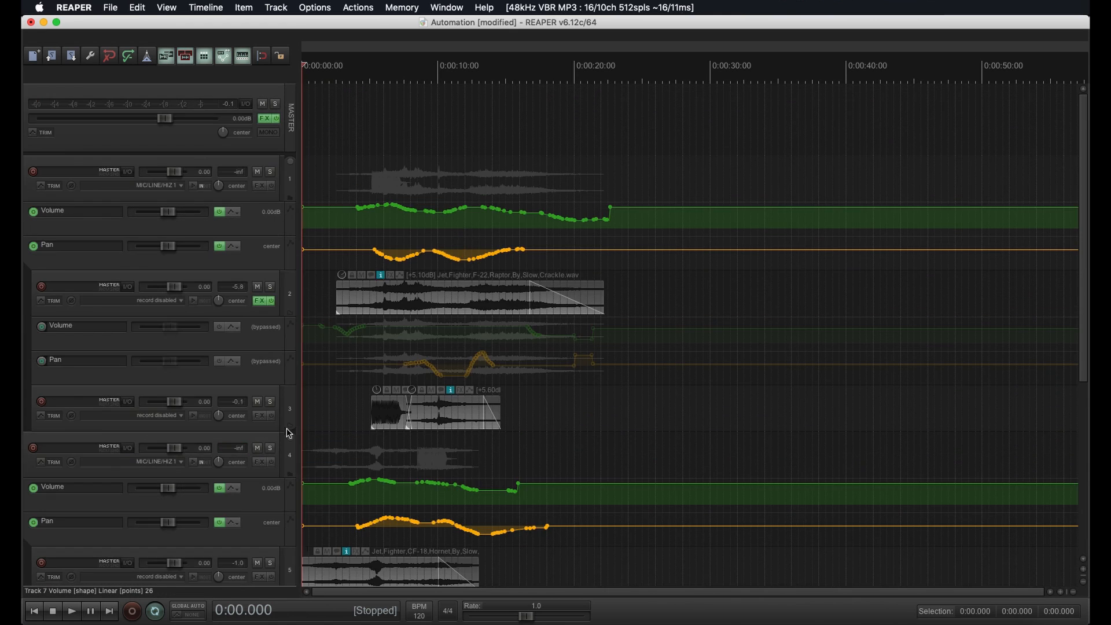
{"action": "scroll", "coordinate": [288, 433], "scroll_direction": "down", "scroll_amount": 6}
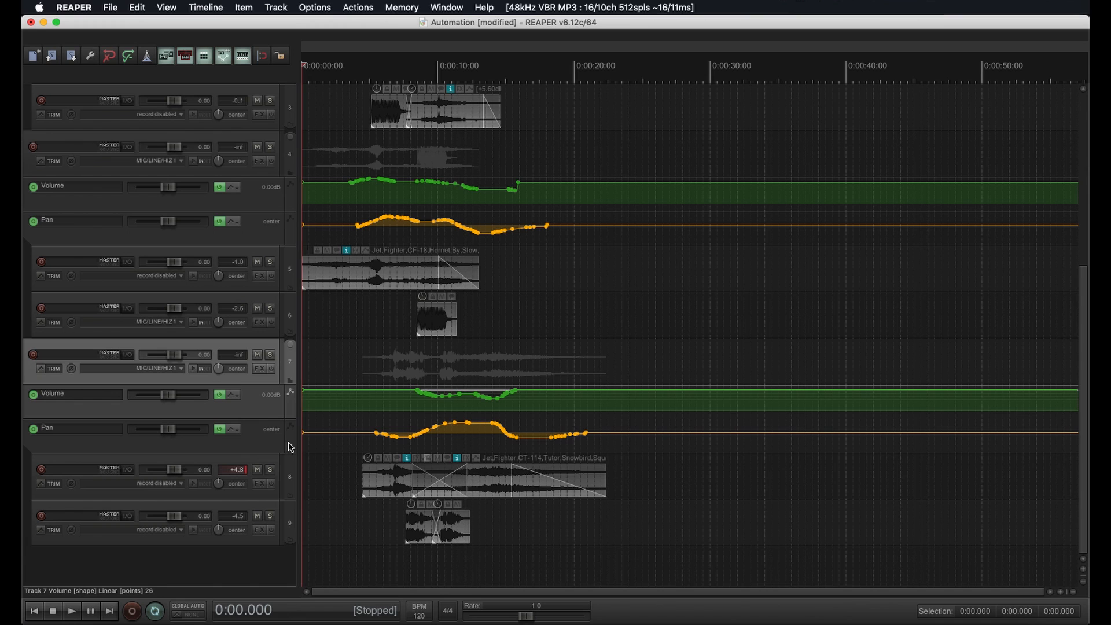
{"action": "key", "text": "space"}
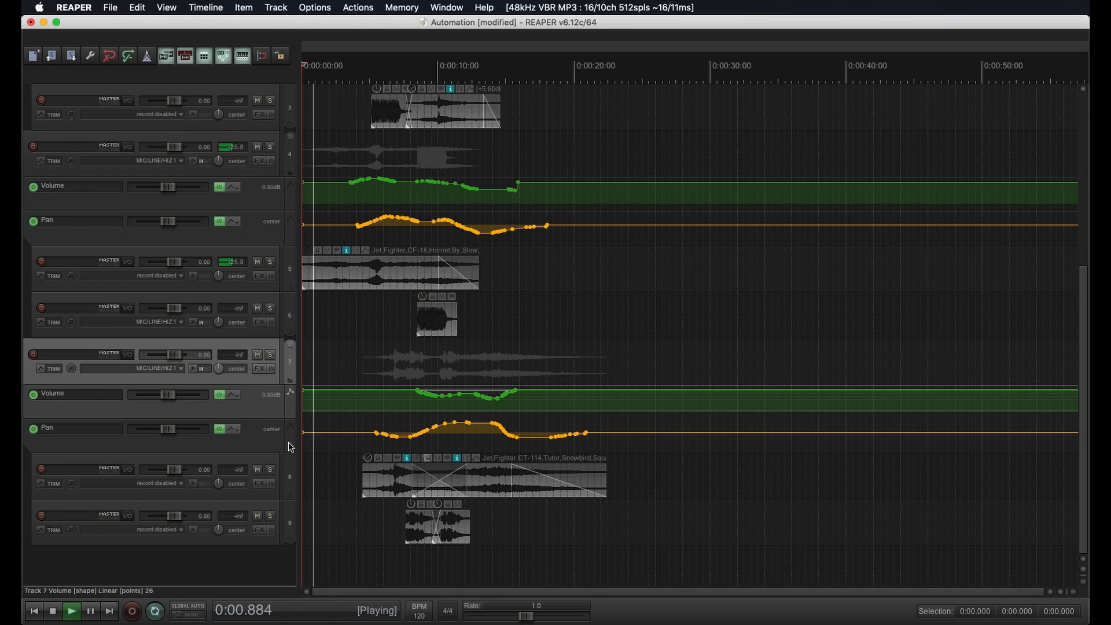